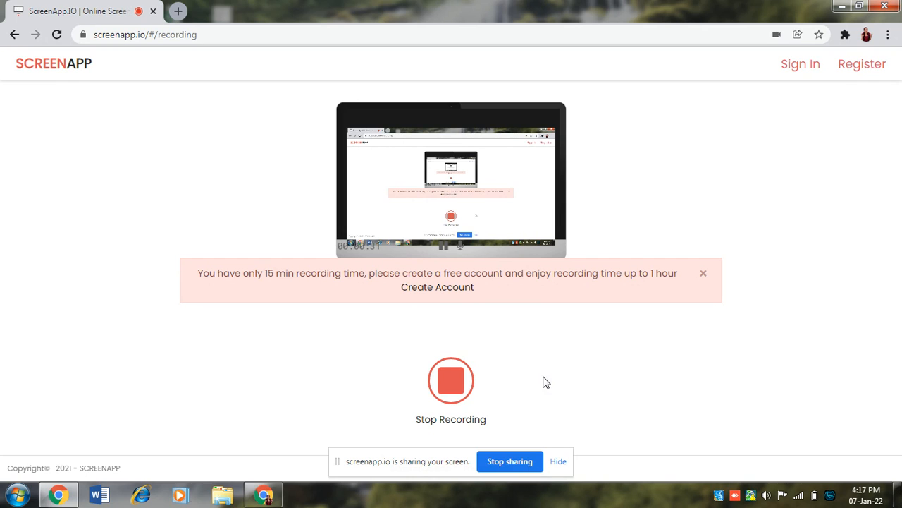
Minimise the Chrome recording window to reveal the Windows desktop
left_click(841, 7)
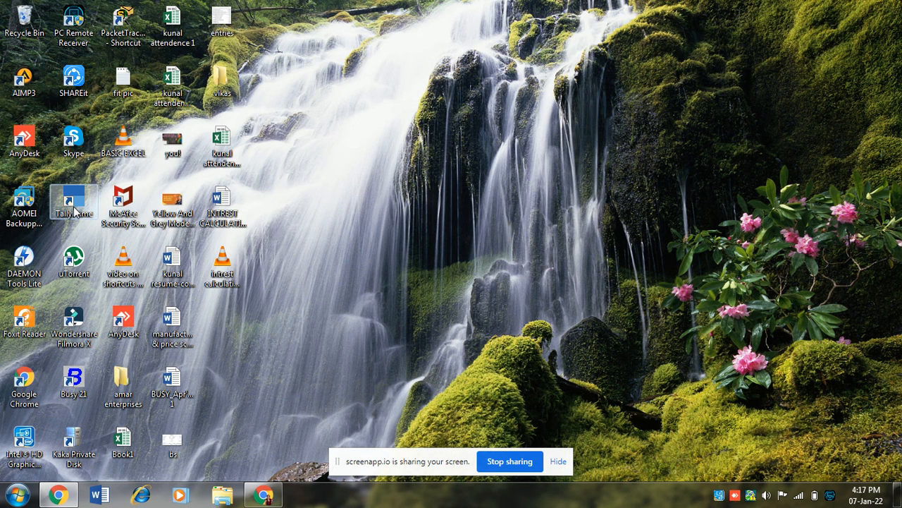
Launch TallyPrime from the desktop and continue in Educational Mode
double_click(75, 209)
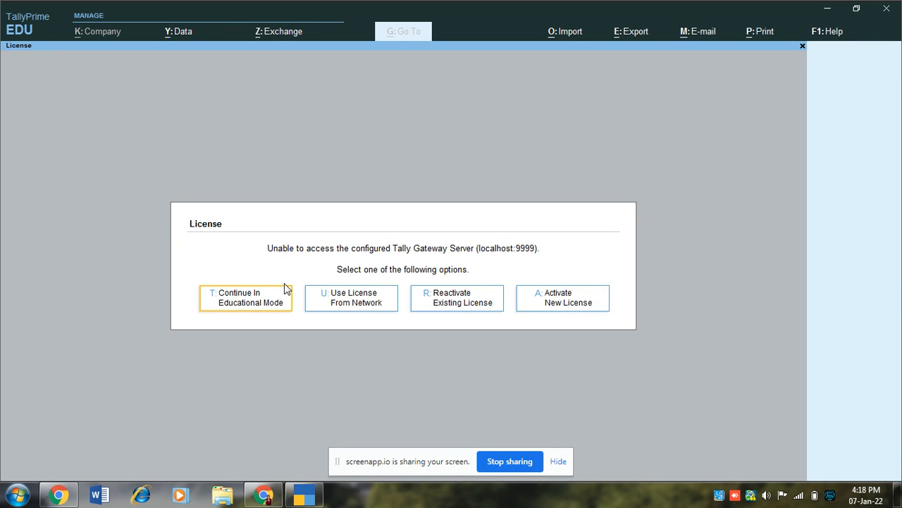
left_click(252, 304)
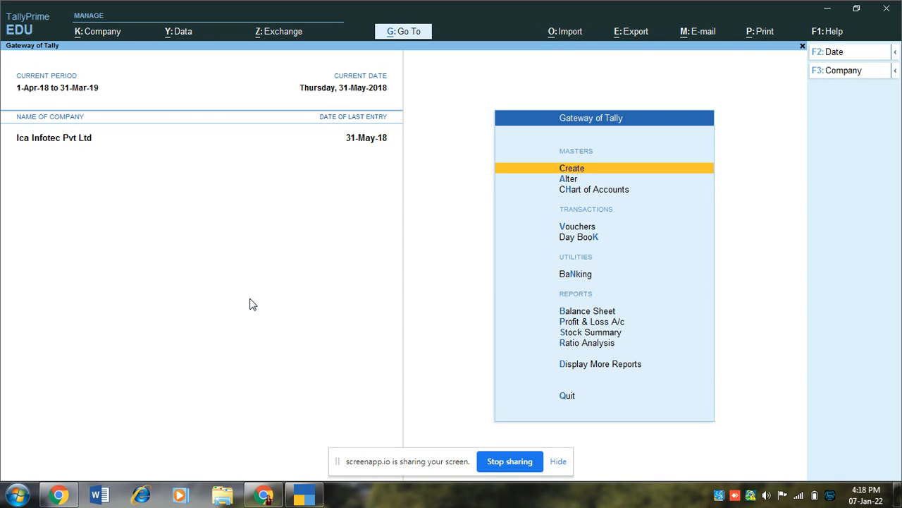
Shut the loaded Ica Infotec Pvt Ltd company
key("alt+F3")
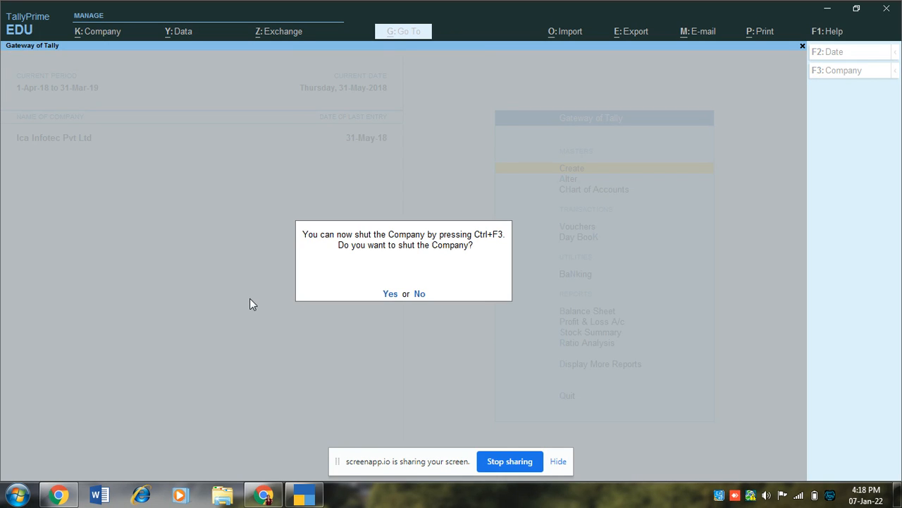
key("y")
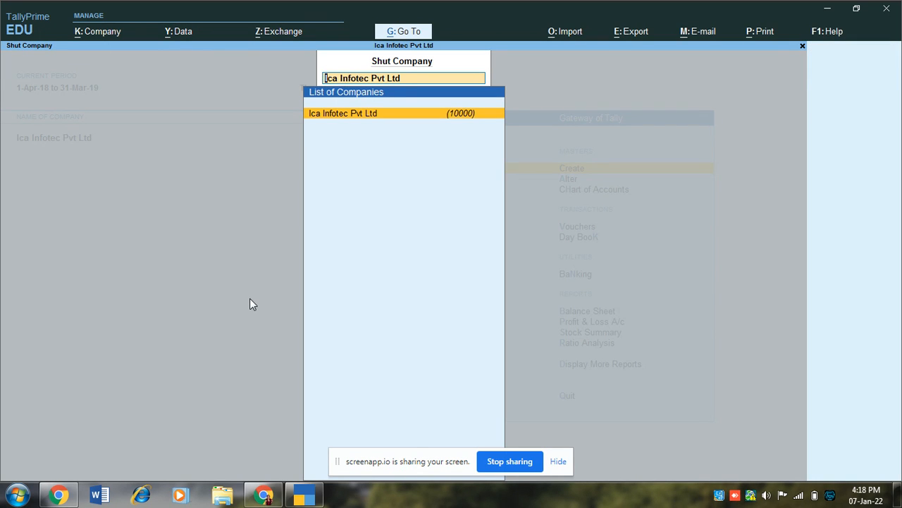
key("Return")
Browse the Select Company options (create, remote, path, drive), then minimise TallyPrime
key("Up")
key("Up")
key("Up")
key("Up")
key("Up")
key("Up")
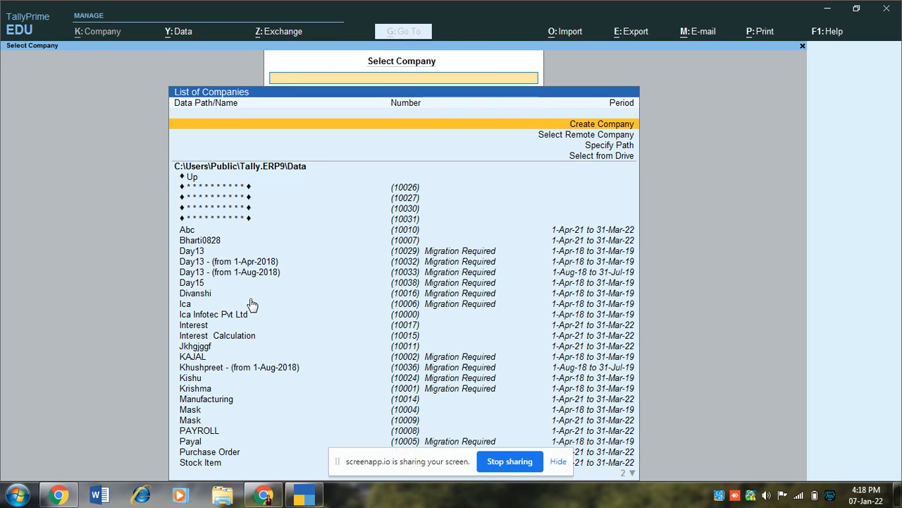
key("Down")
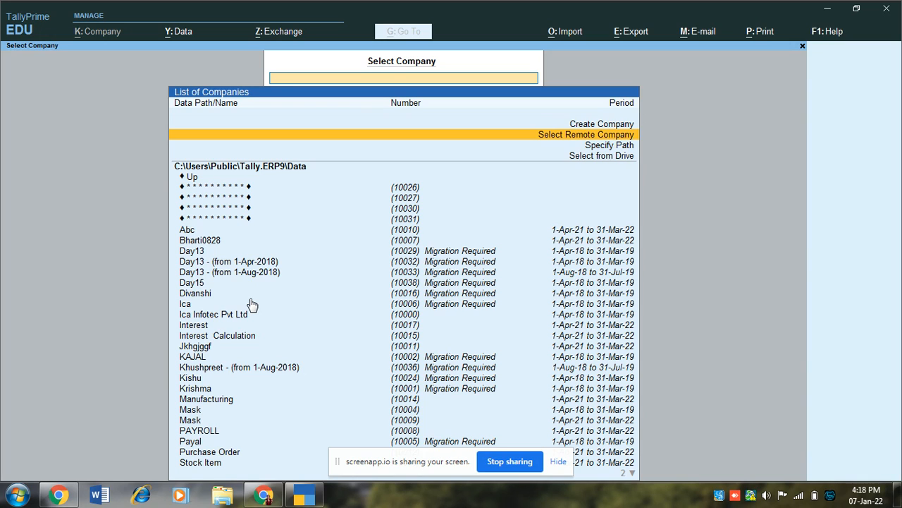
key("Down")
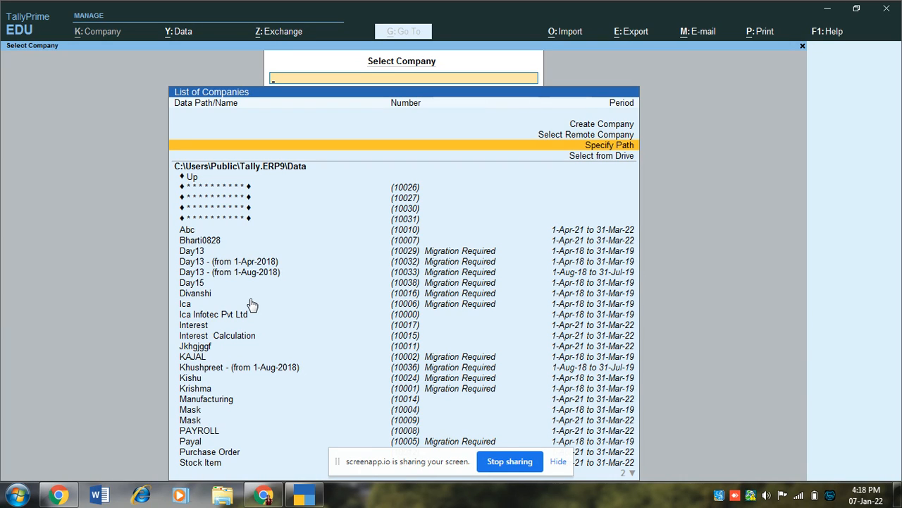
key("Down")
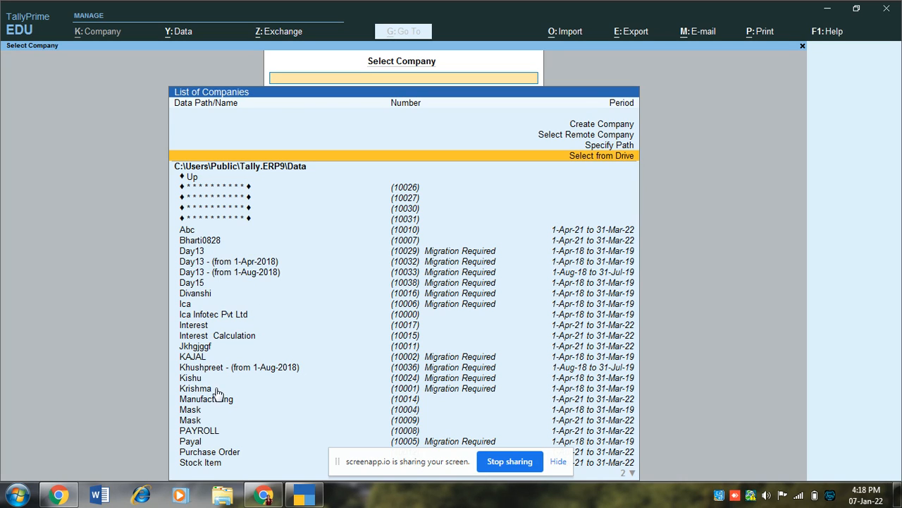
left_click_drag(374, 464, 361, 507)
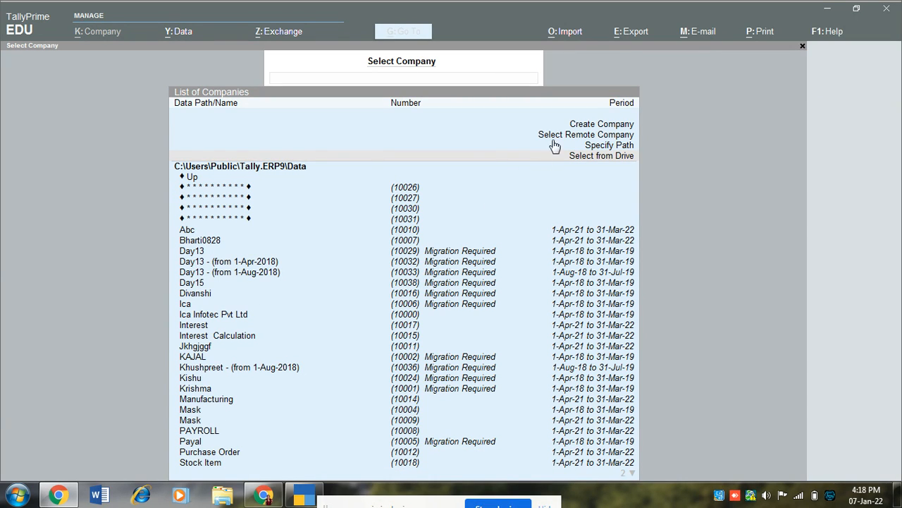
left_click(593, 151)
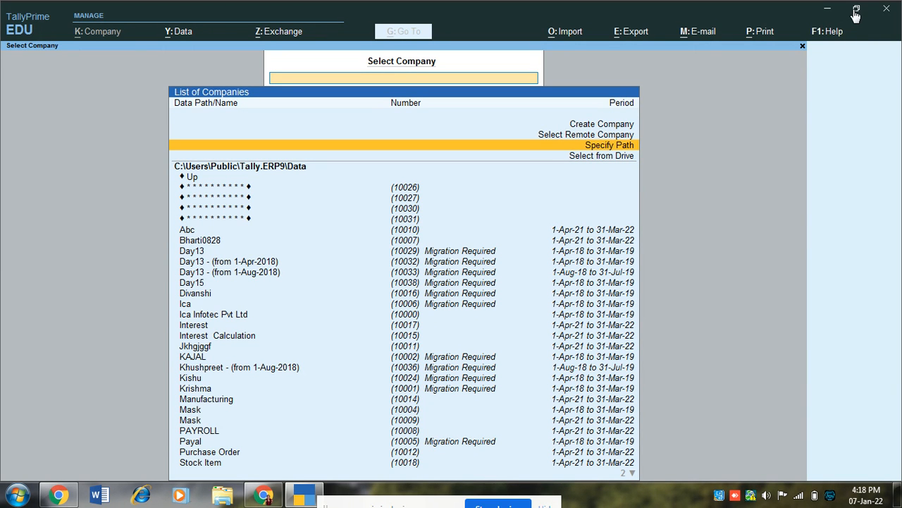
left_click(829, 11)
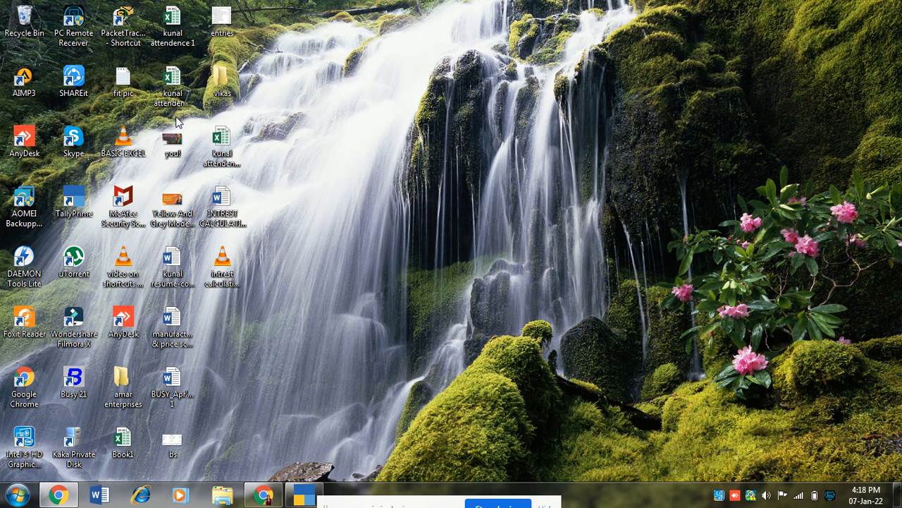
Copy the address of the desktop amar enterprises folder and switch back to TallyPrime
double_click(118, 380)
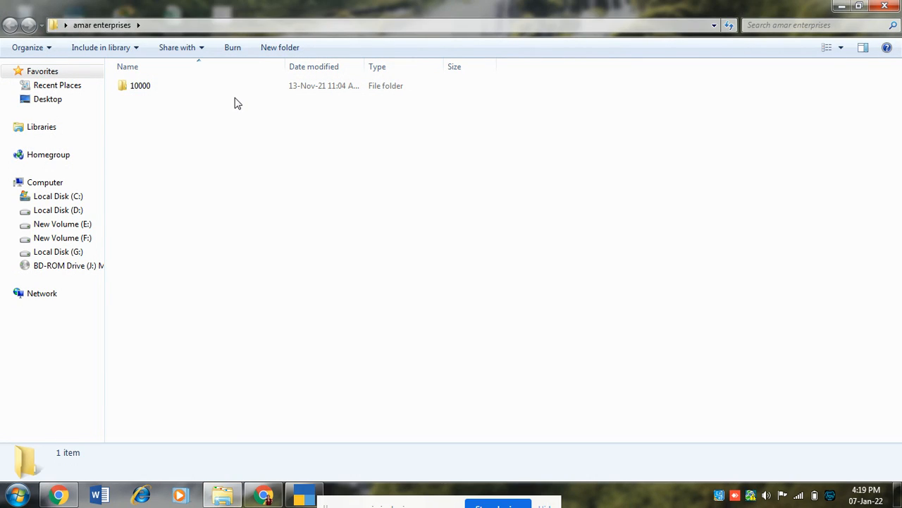
right_click(286, 32)
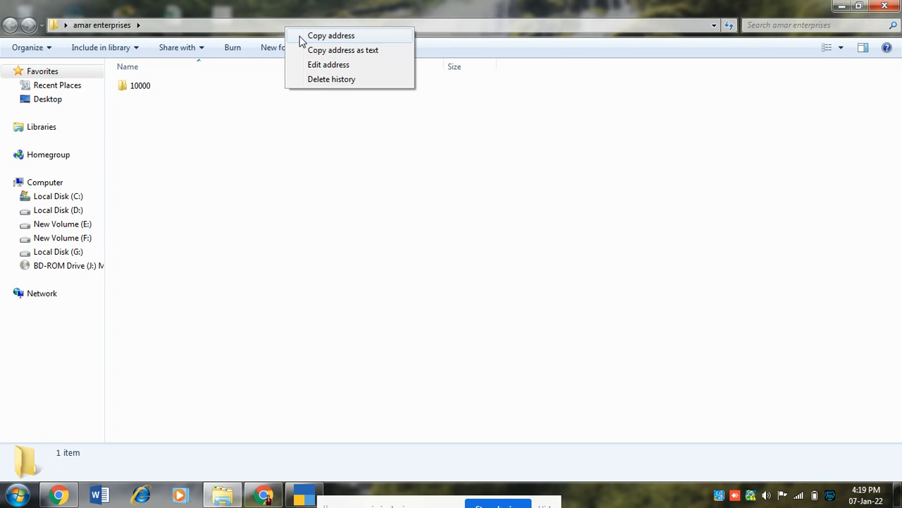
left_click(299, 37)
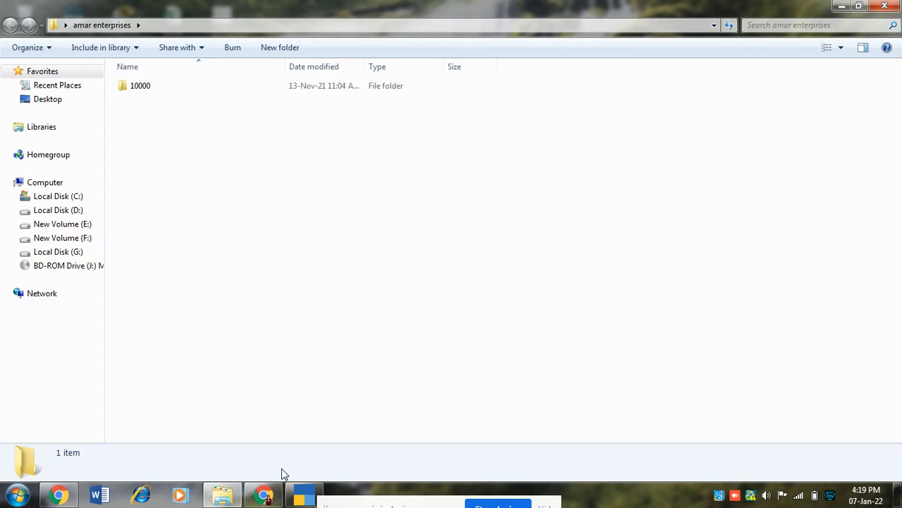
left_click(300, 499)
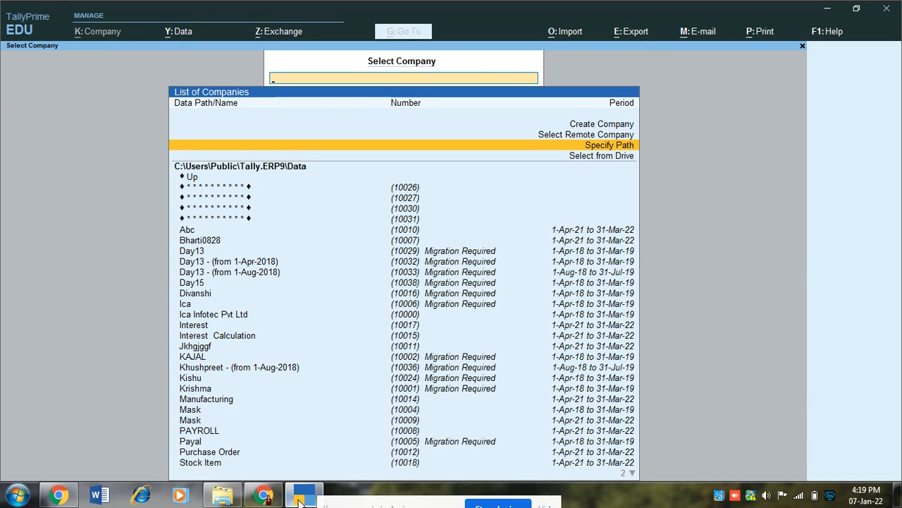
Create a new company using the pasted amar enterprises folder address as data path
key("Up")
key("Up")
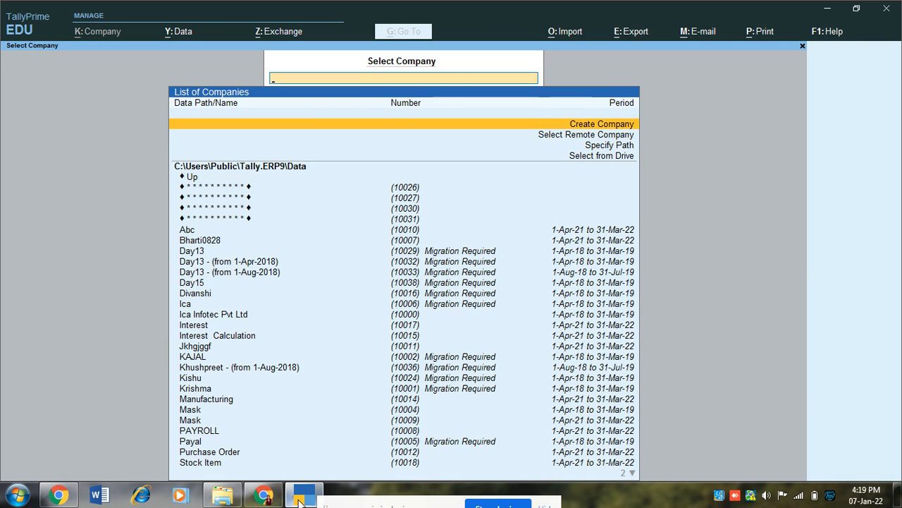
key("Return")
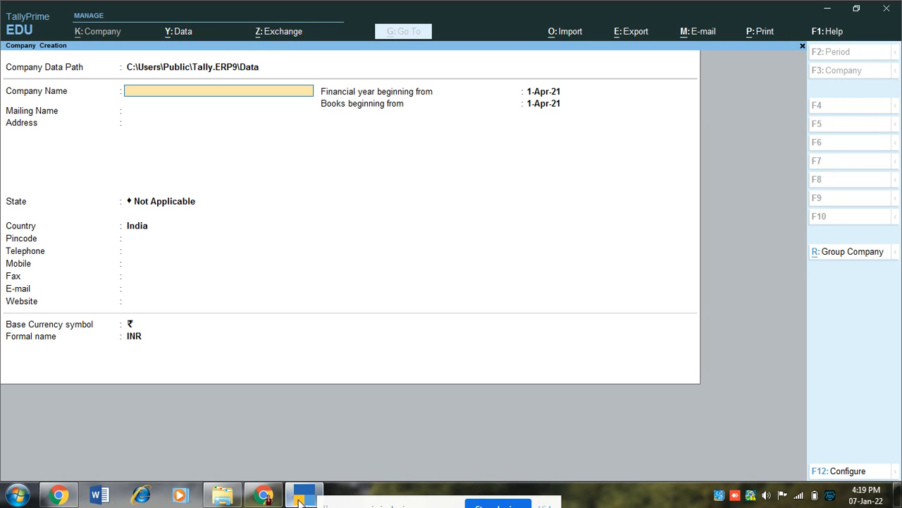
key("Up")
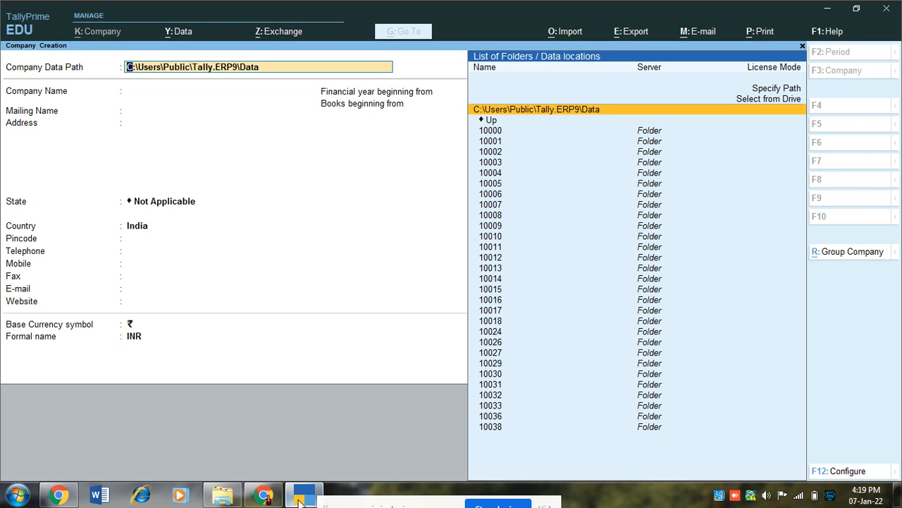
key("ctrl")
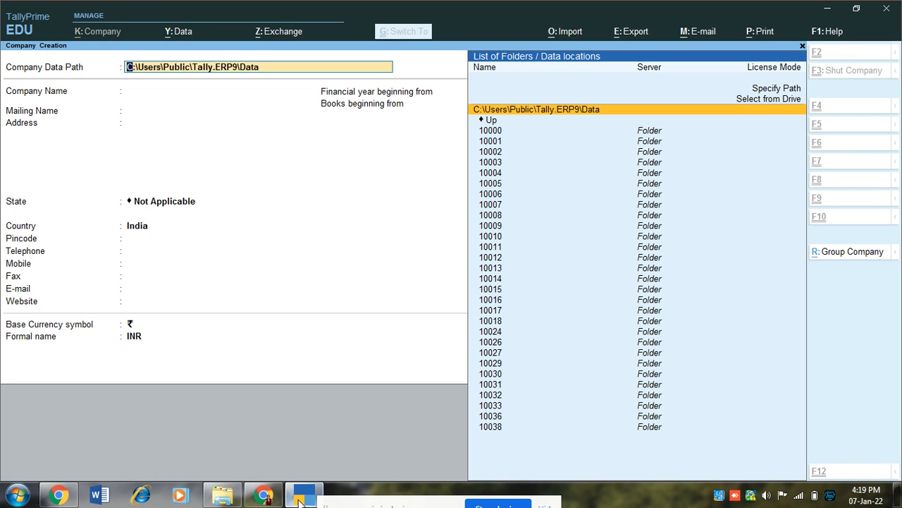
key("ctrl+v")
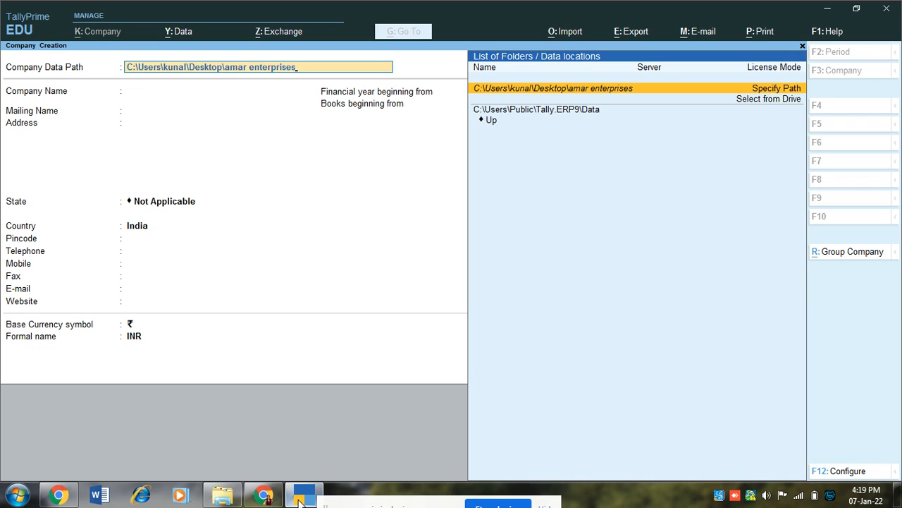
key("Return")
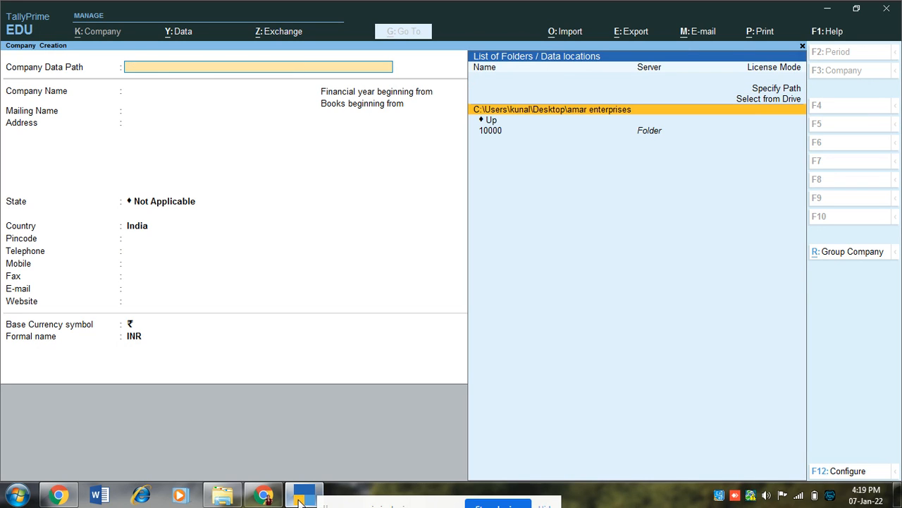
key("Return")
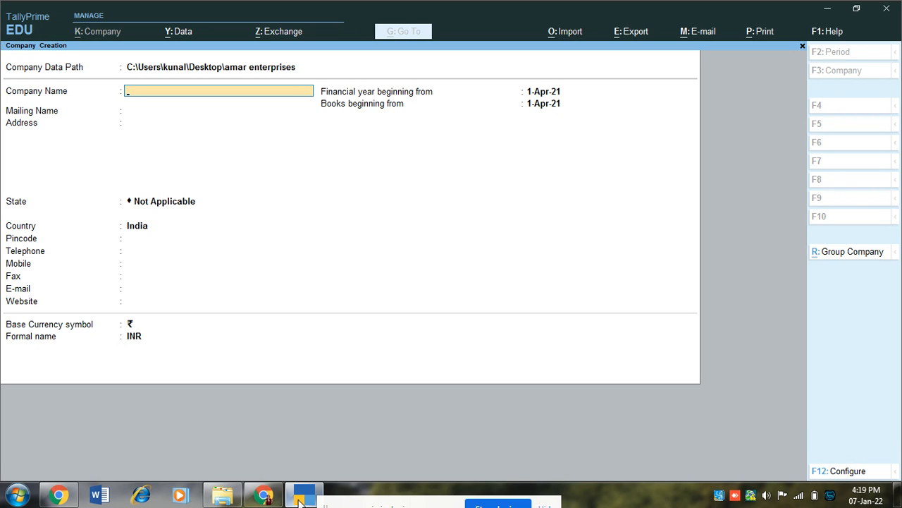
Name the company Amar Enterprises, keep the same mailing name, and enter its street address and PIN
key("Return")
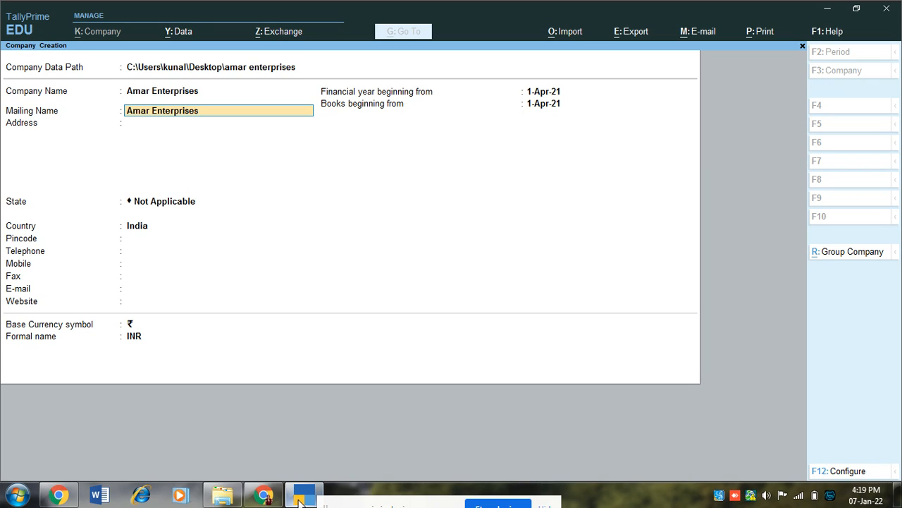
key("Return")
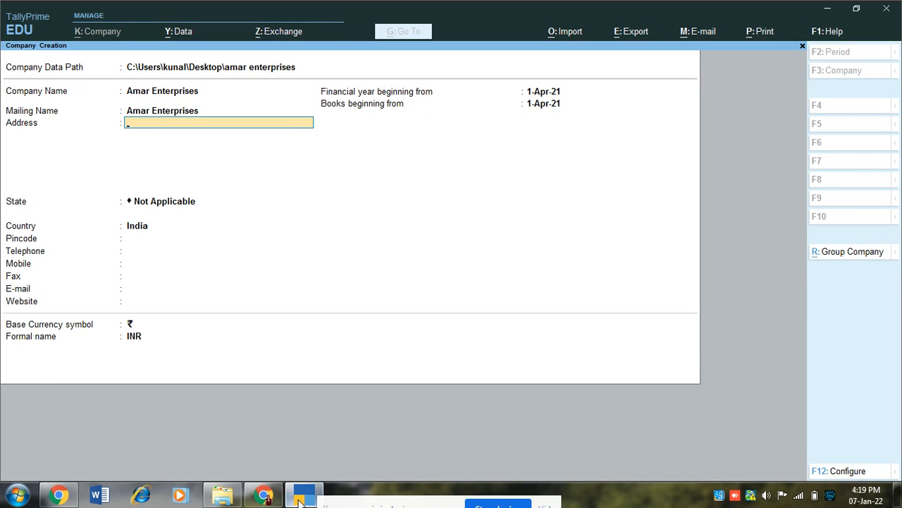
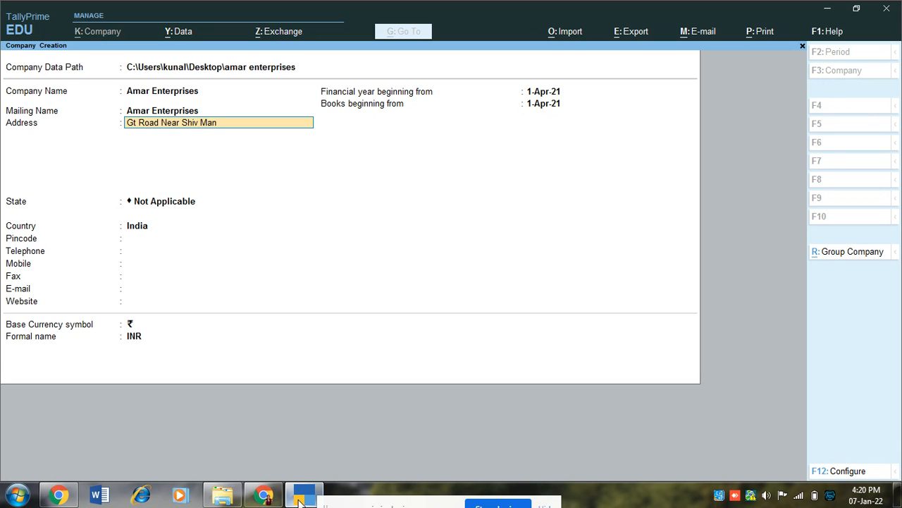
key("Return")
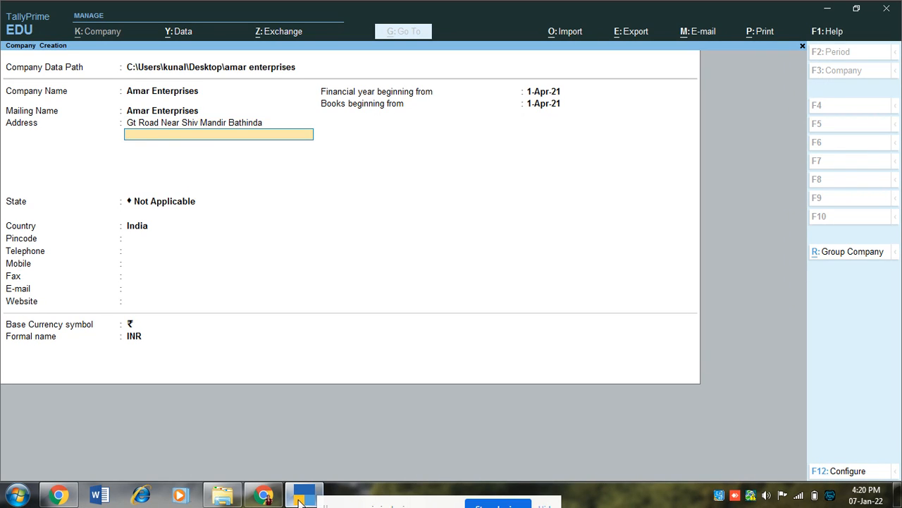
key("Return")
key("Return")
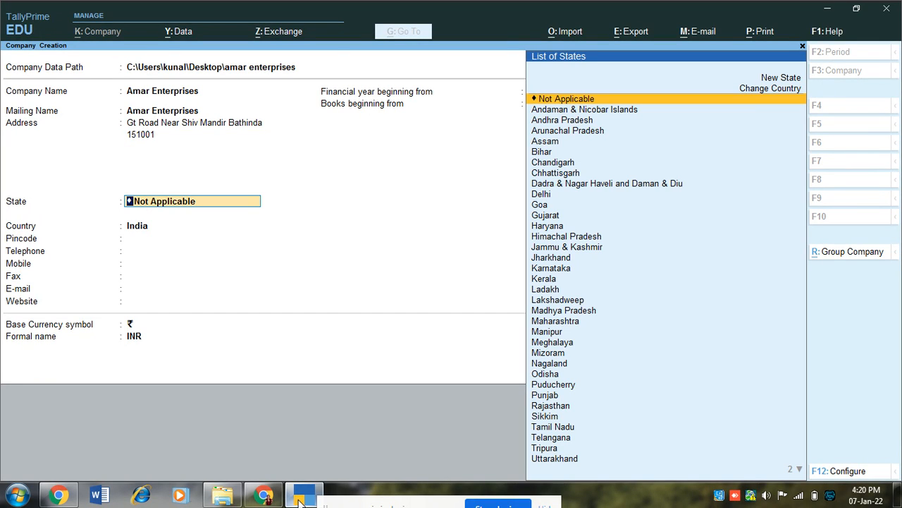
Set the company's state to Punjab and enter the pincode
type("Punjab")
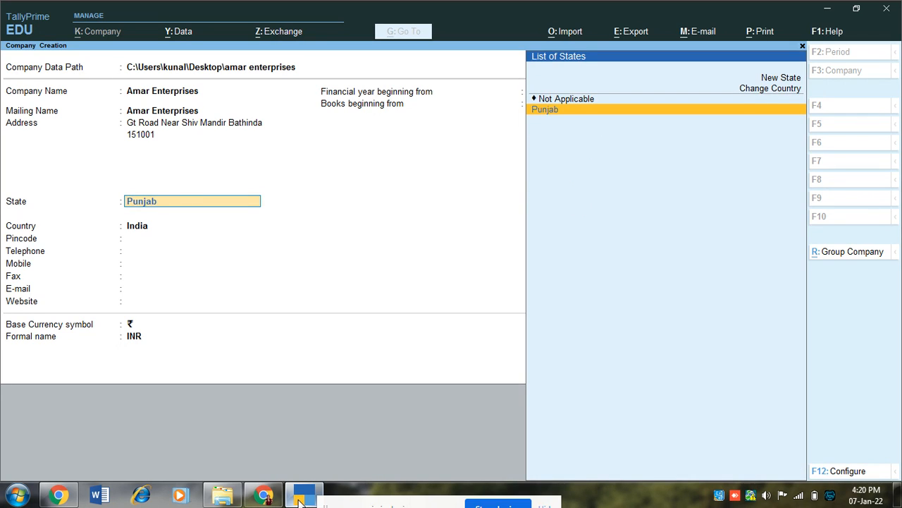
key("Return")
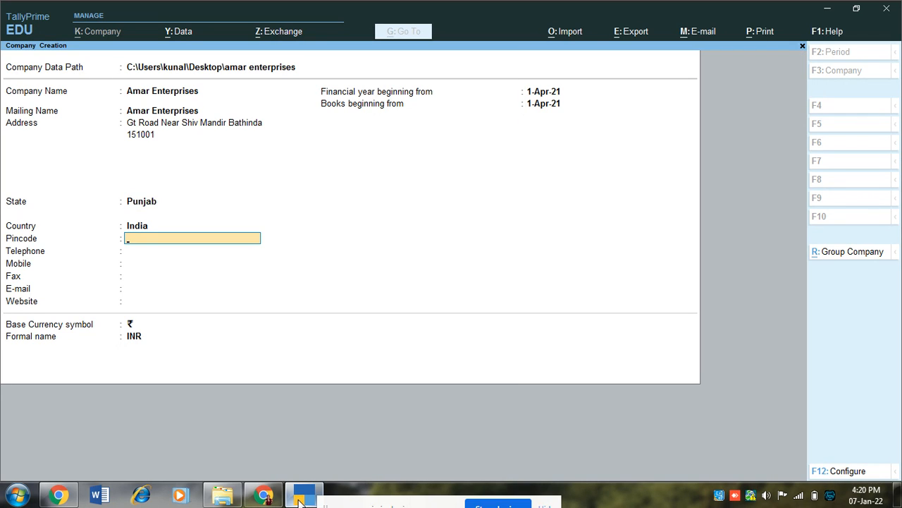
type("151001")
key("Return")
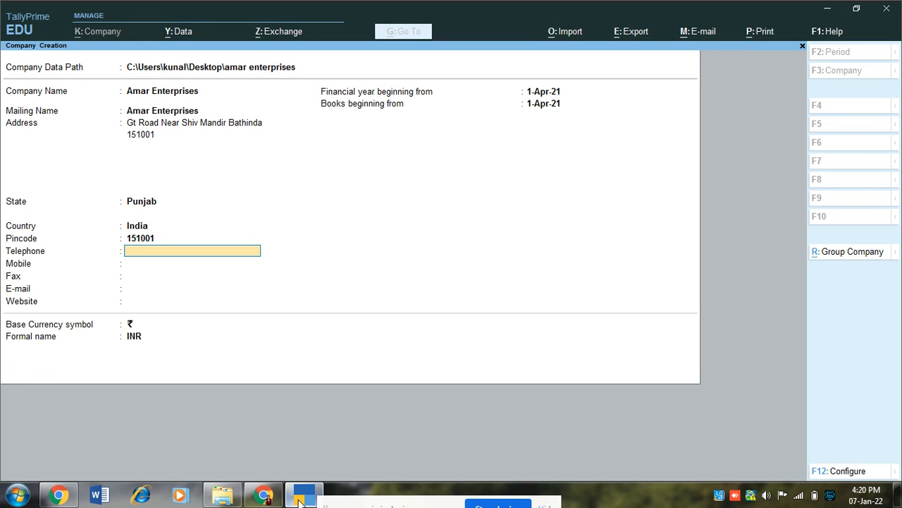
Enter the company's telephone and mobile numbers and e-mail address, leaving fax blank
key("Return")
type("984563210")
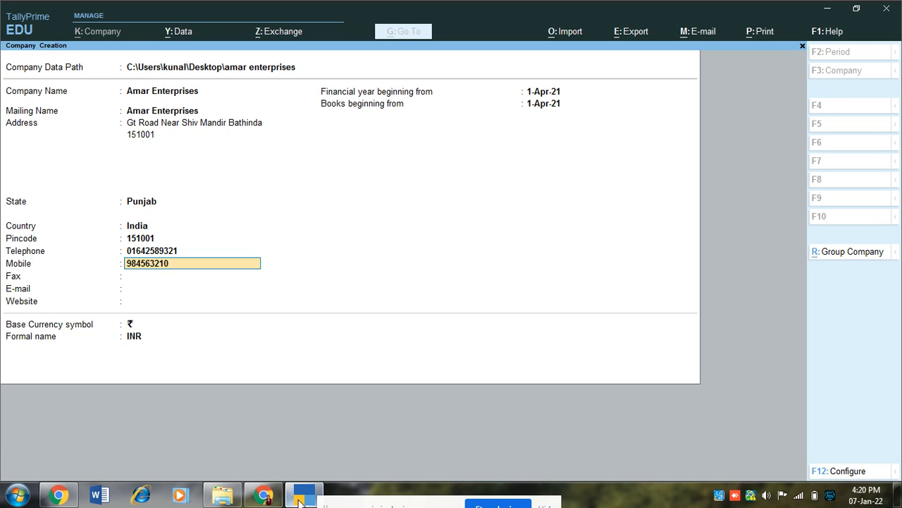
key("Return")
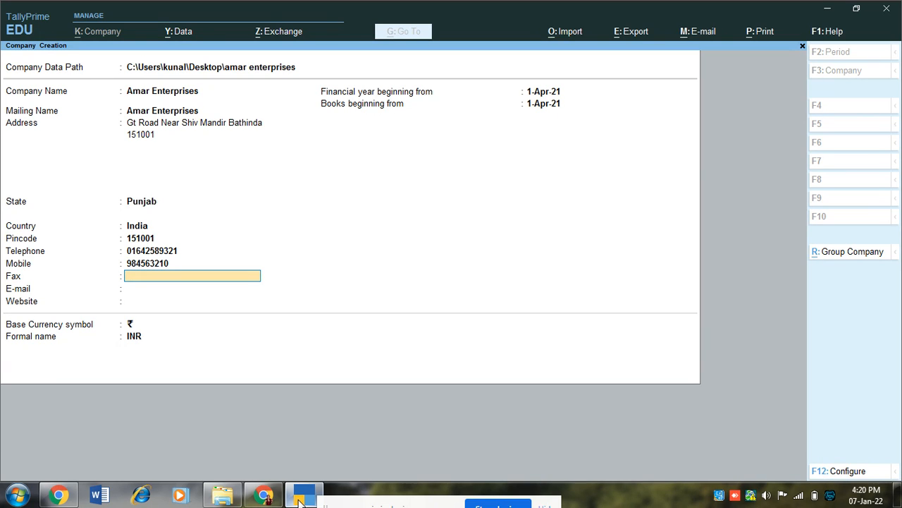
key("Return")
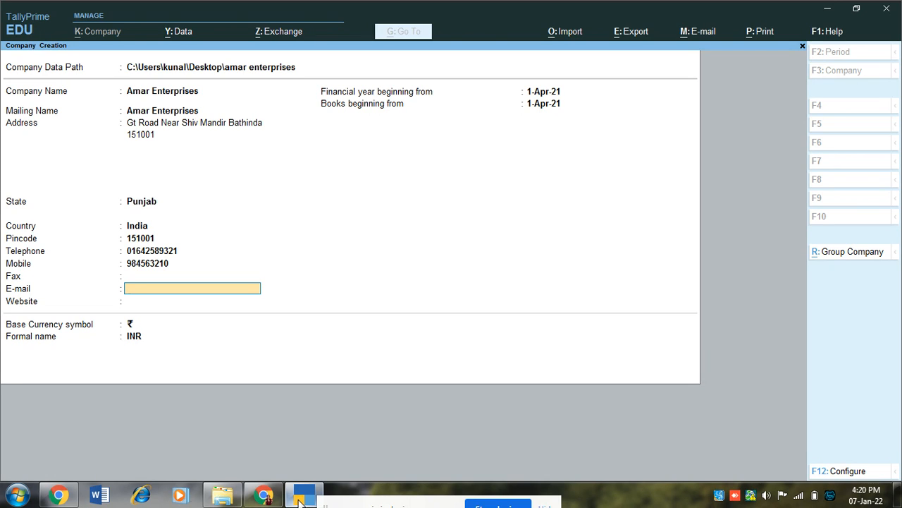
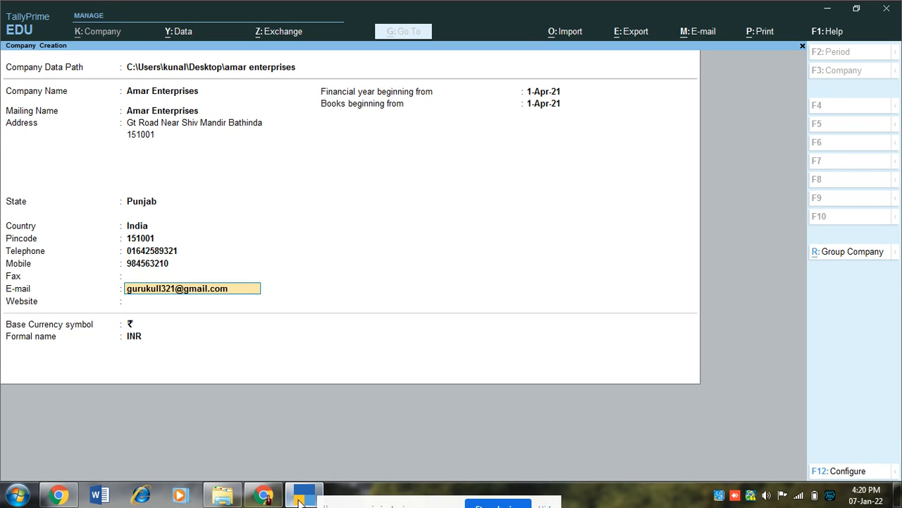
key("Return")
key("Return")
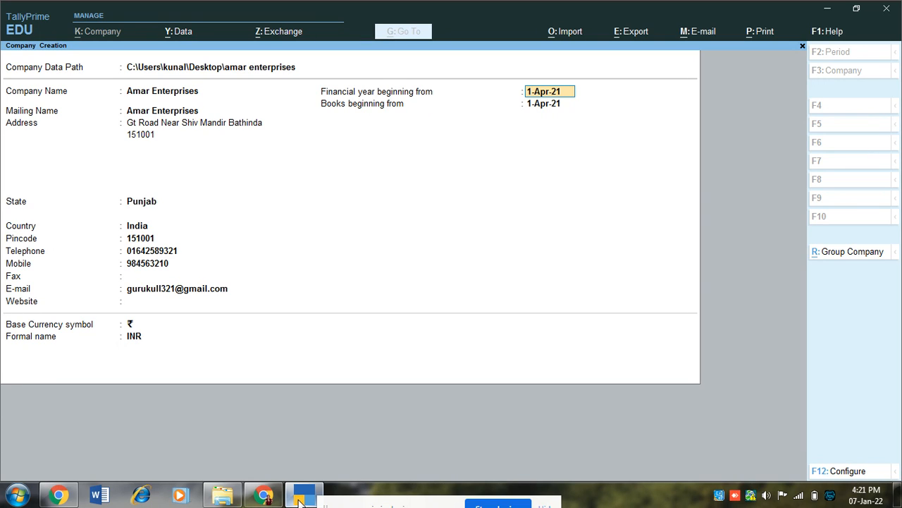
Set books beginning to 1-Jul-21, keep the rupee symbol and INR, and accept the company
key("Return")
type("1.")
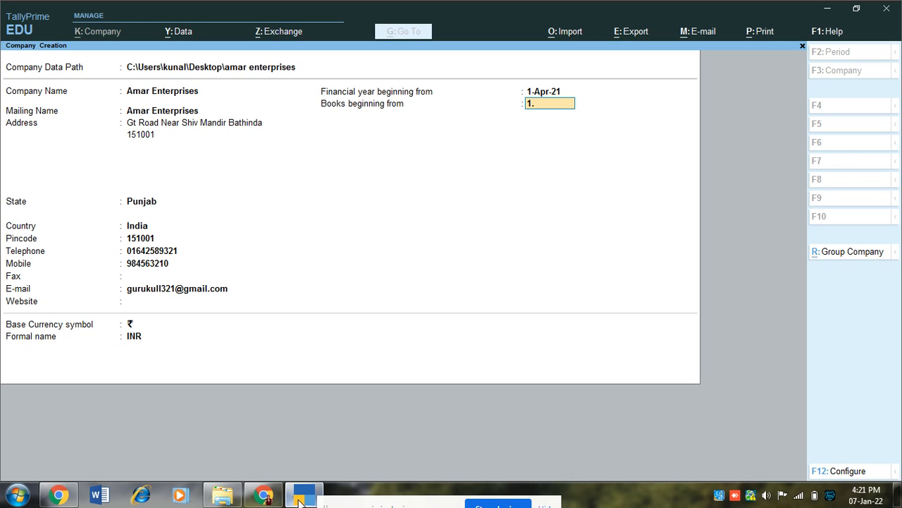
type("7")
key("Return")
type("1.7.2021")
key("Return")
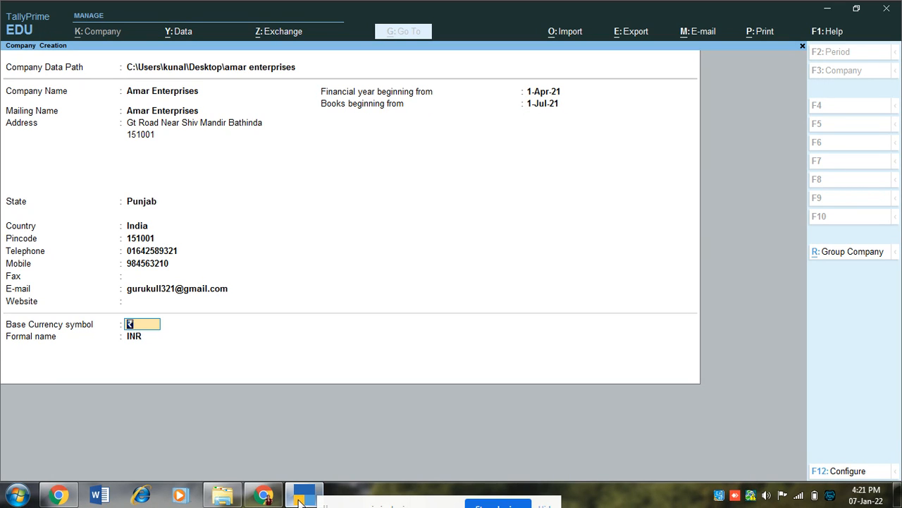
key("Return")
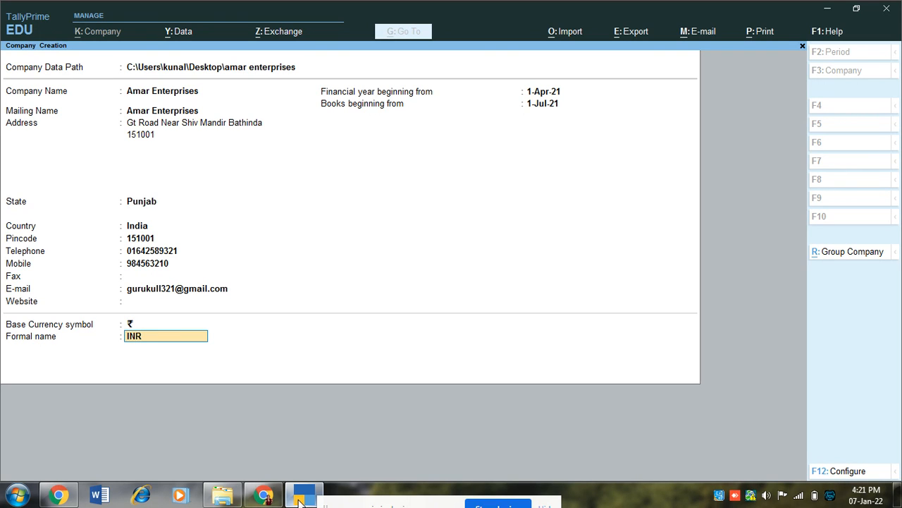
key("Return")
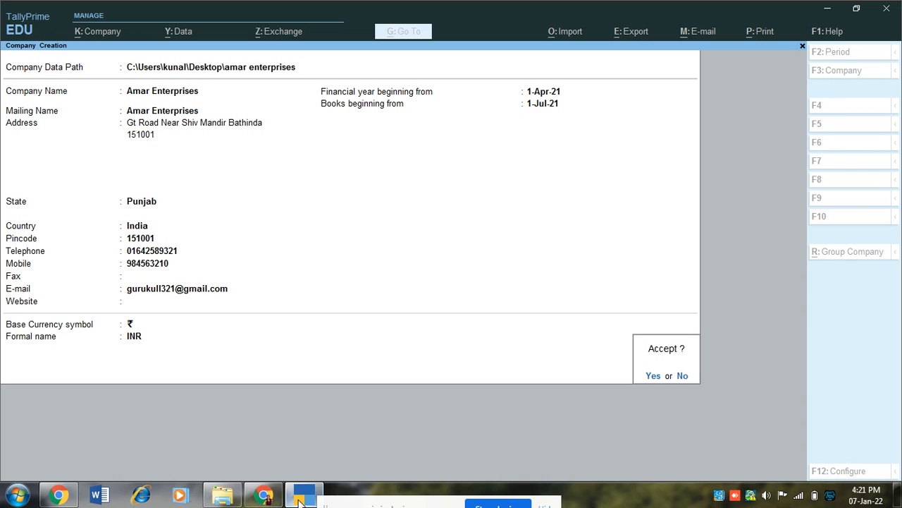
key("Return")
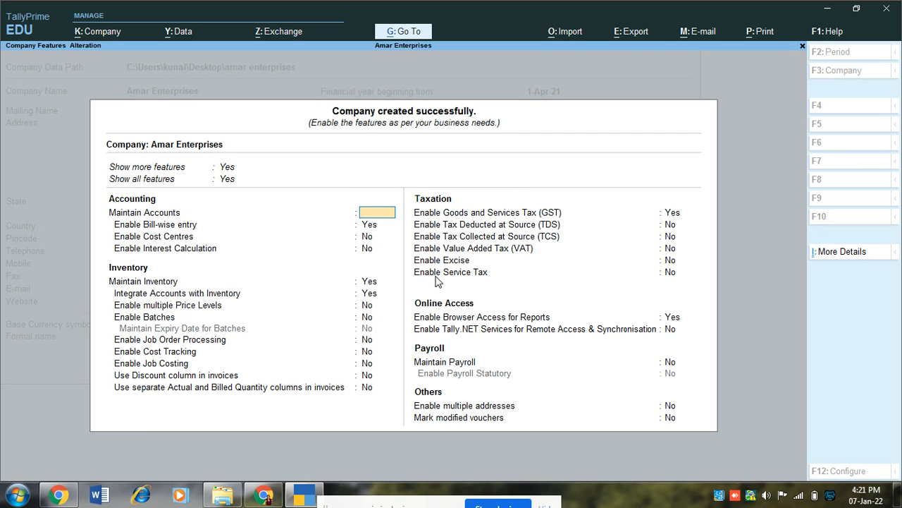
Quit the Company Features screen to return to the Gateway of Tally
key("Escape")
key("Return")
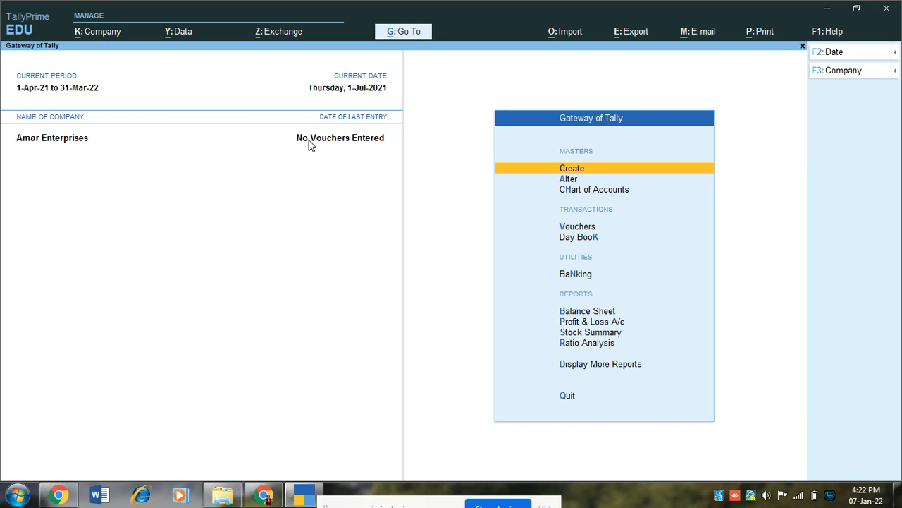
Open Amar Enterprises for alteration and move down to the telephone field
left_click(104, 39)
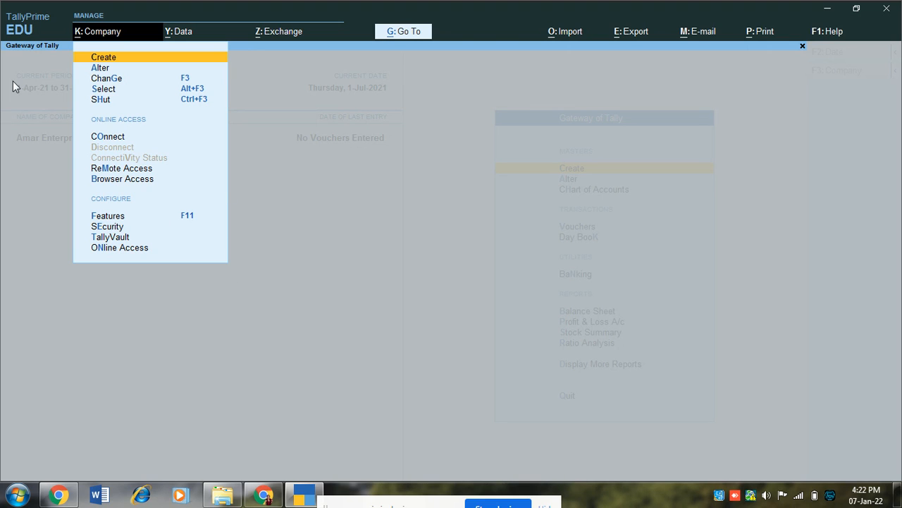
left_click(99, 69)
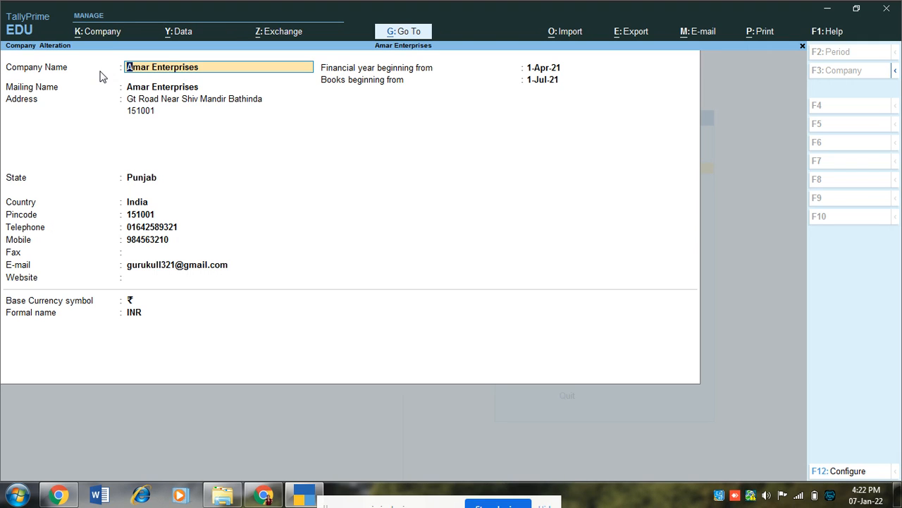
key("Return")
key("Return")
key("Return")
key("Return")
key("Return")
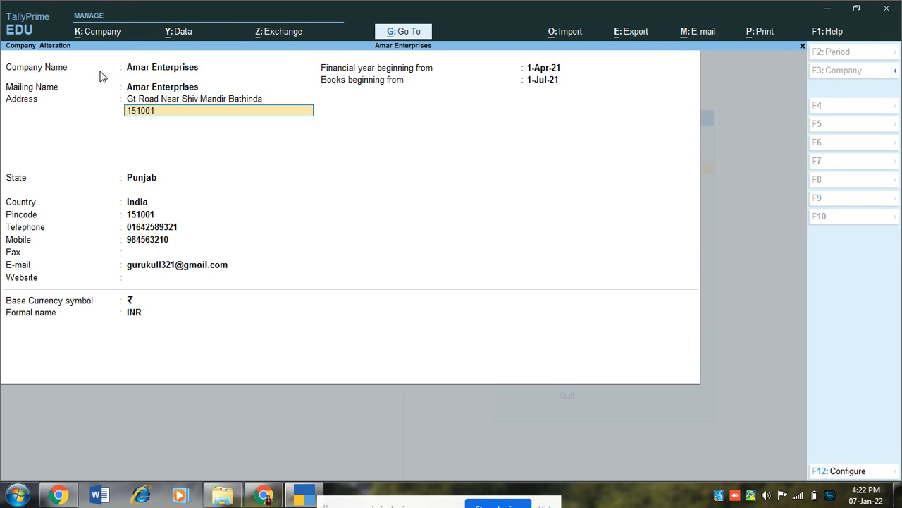
key("Return")
key("Return")
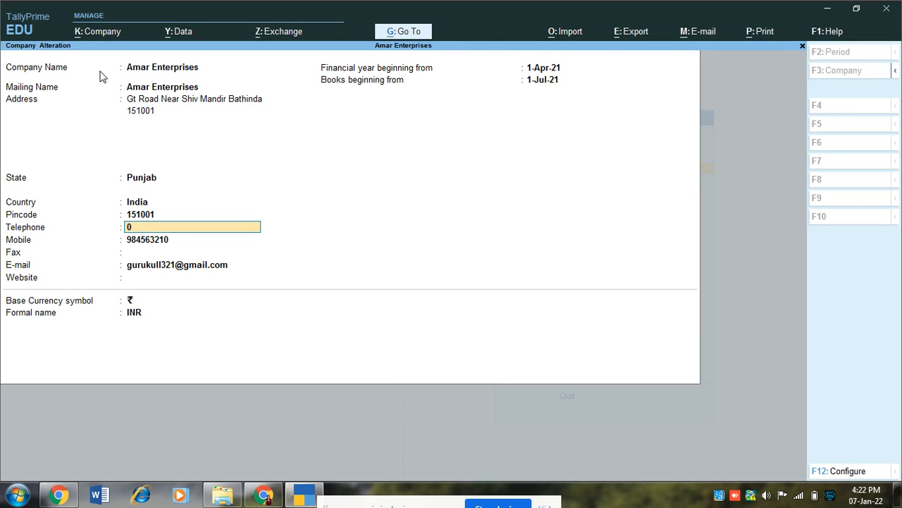
Re-enter corrected telephone and mobile numbers and accept the altered company details
key("Return")
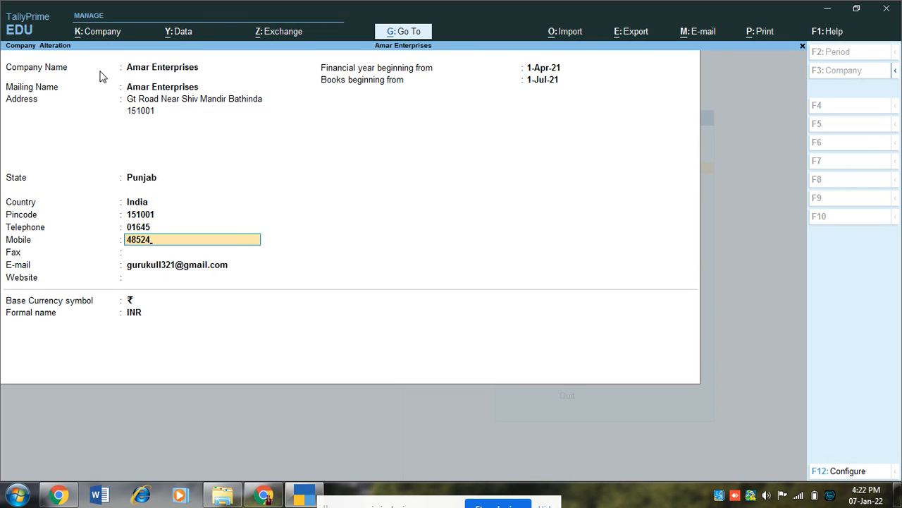
key("Up")
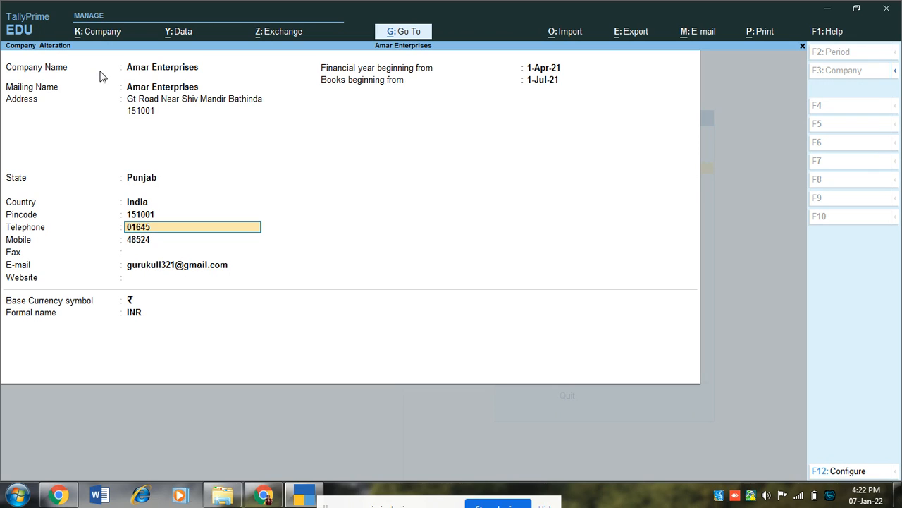
key("Return")
type("9876543")
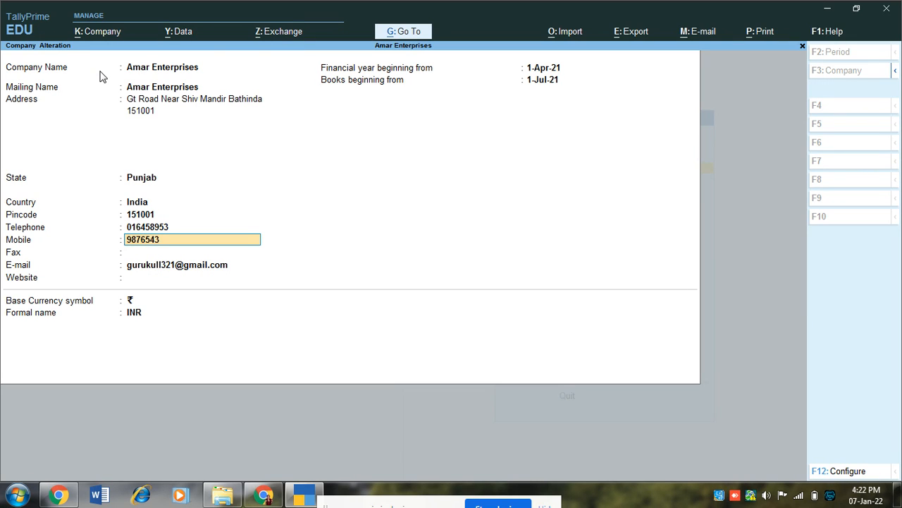
type("210")
key("Return")
key("Return")
key("Return")
key("Return")
key("Return")
key("Return")
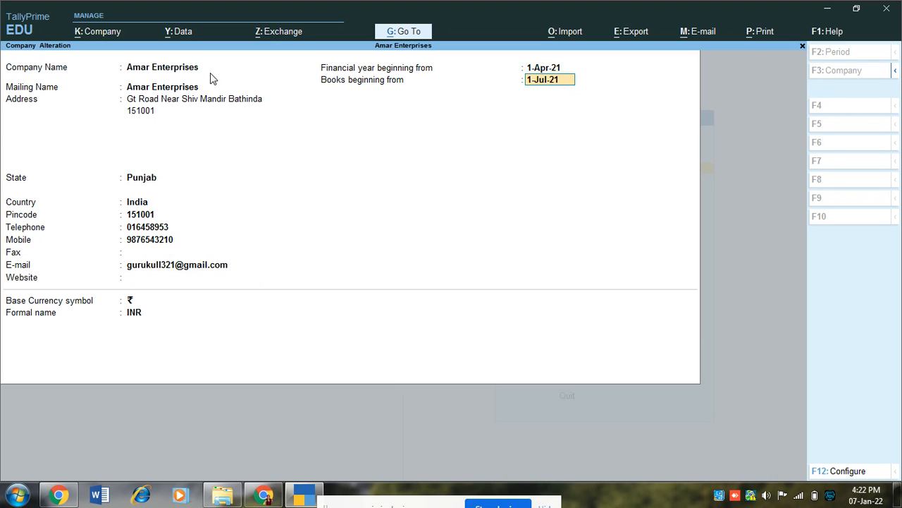
key("Return")
key("Return")
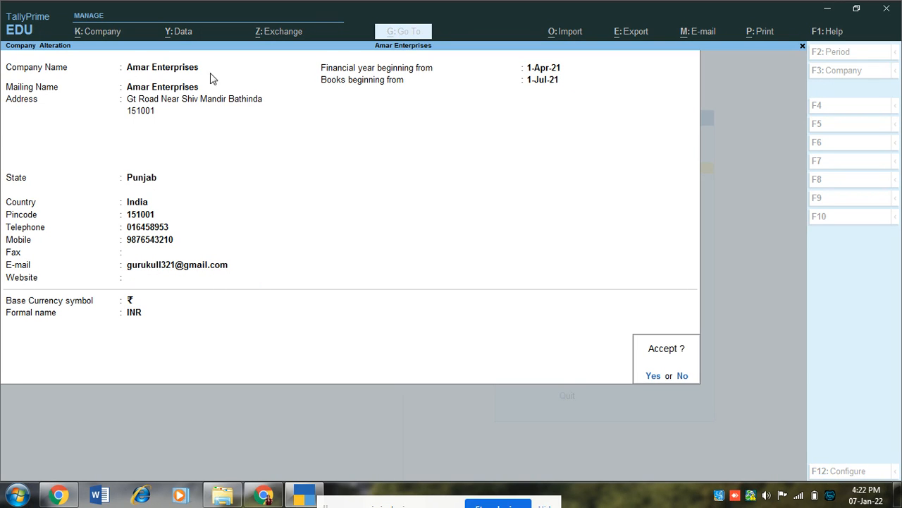
key("Return")
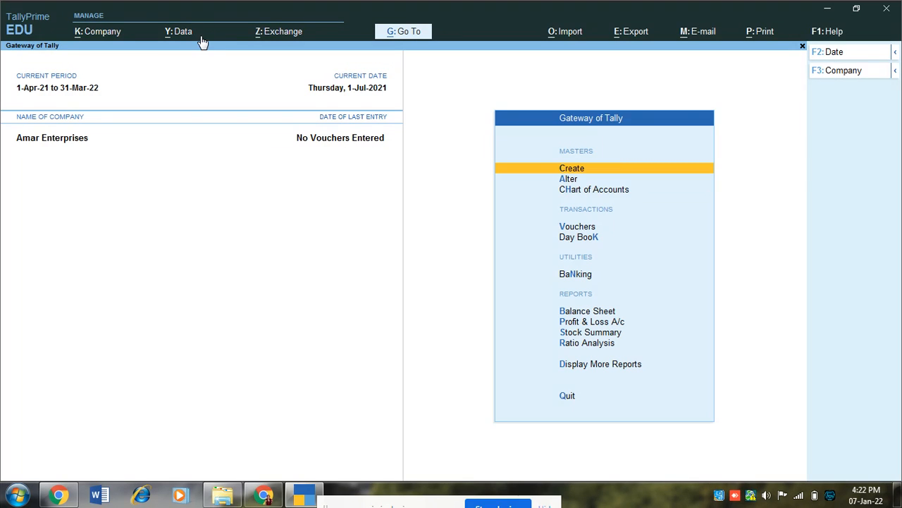
left_click(842, 73)
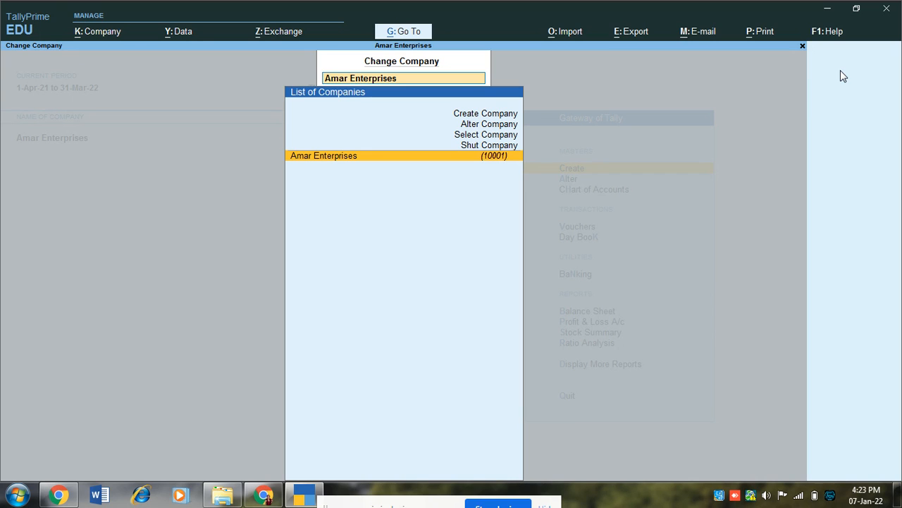
key("Escape")
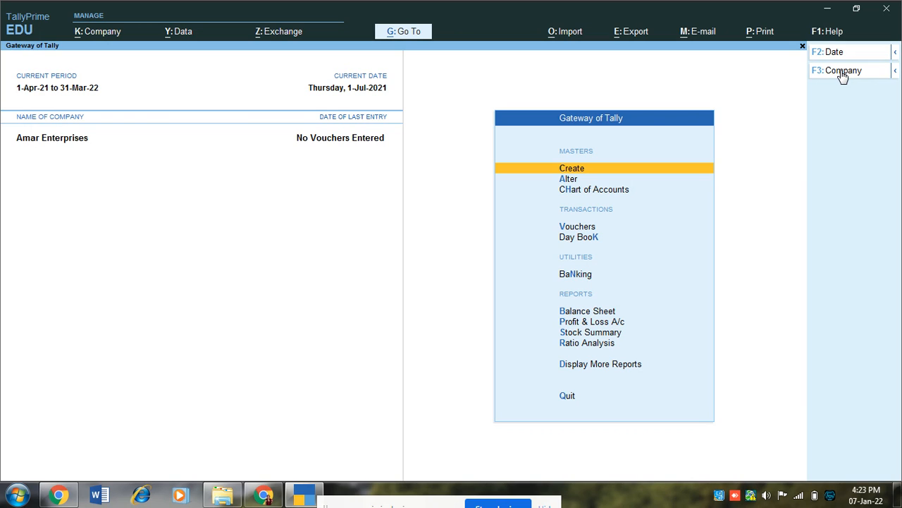
key("Down")
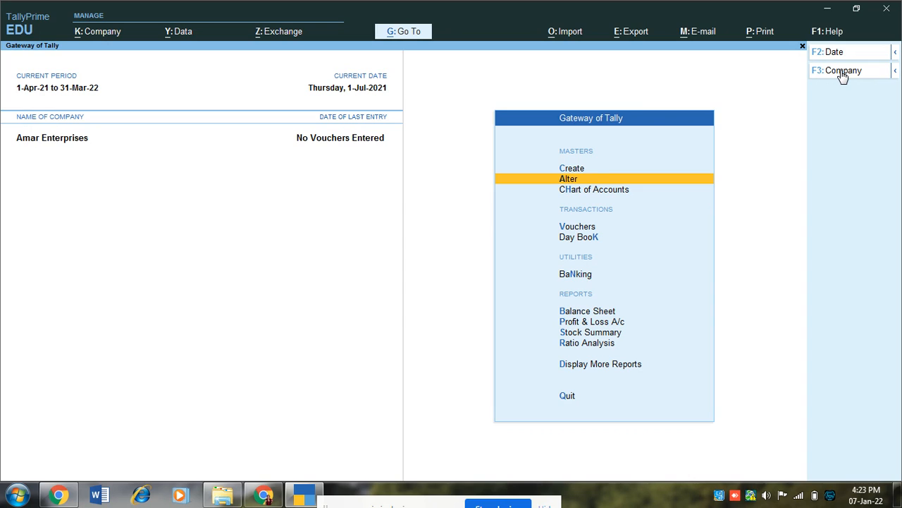
key("Down")
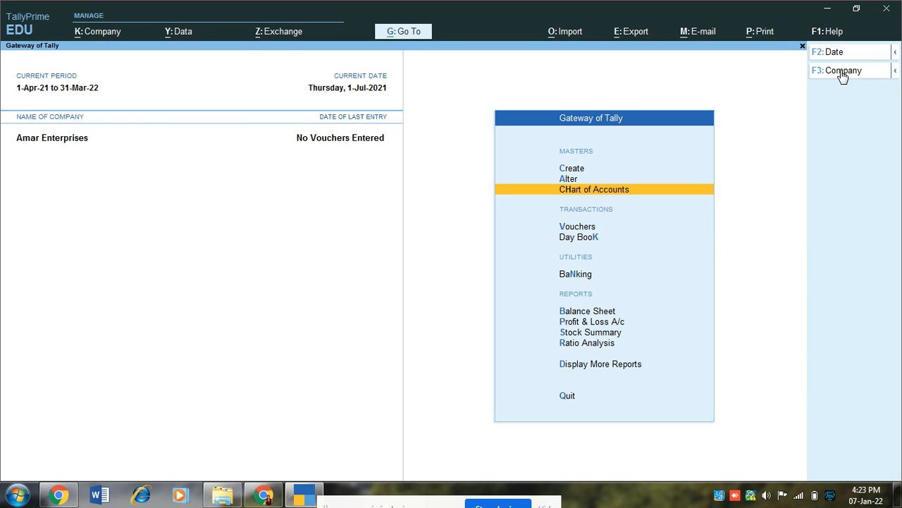
key("Down")
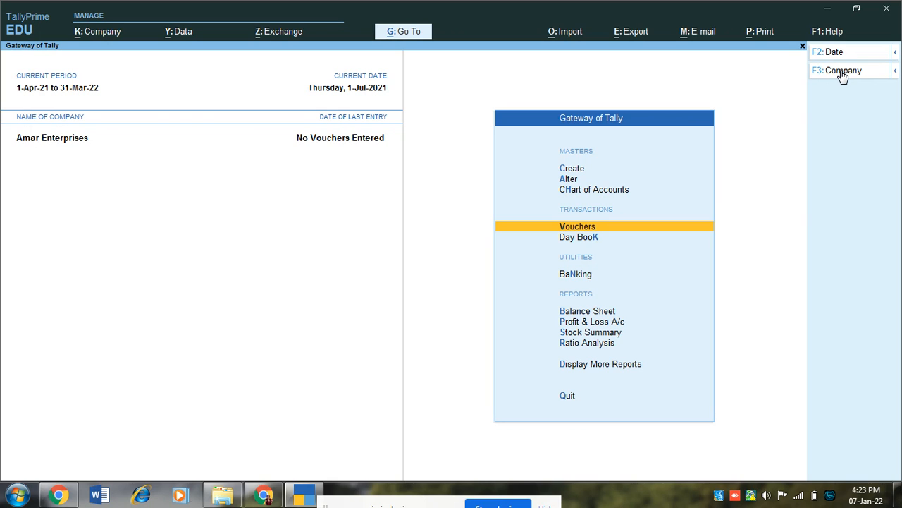
key("Down")
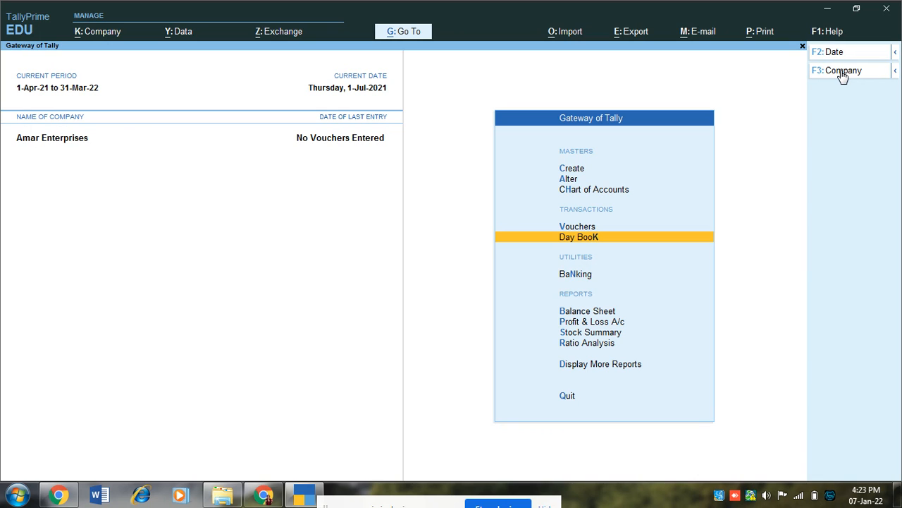
key("Down")
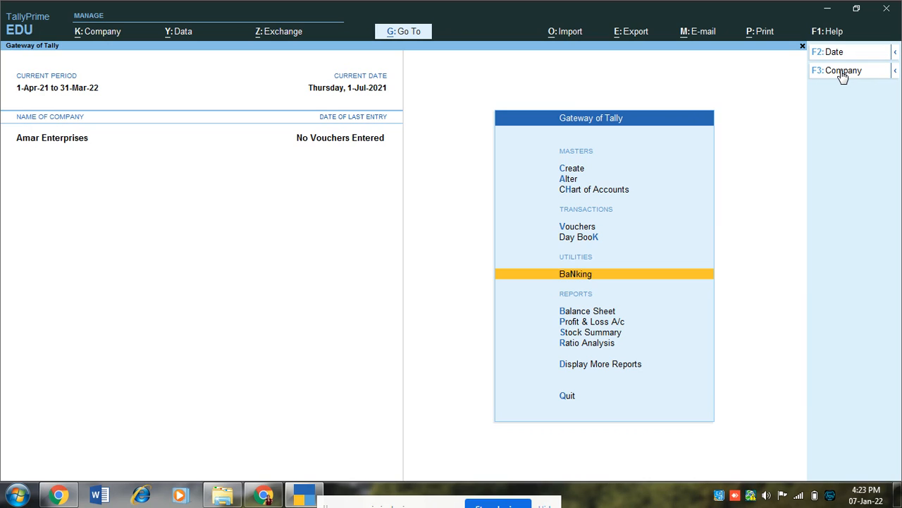
Step down past Balance Sheet, Profit & Loss, Stock Summary and Ratio Analysis, then open Create's List of Masters
key("Down")
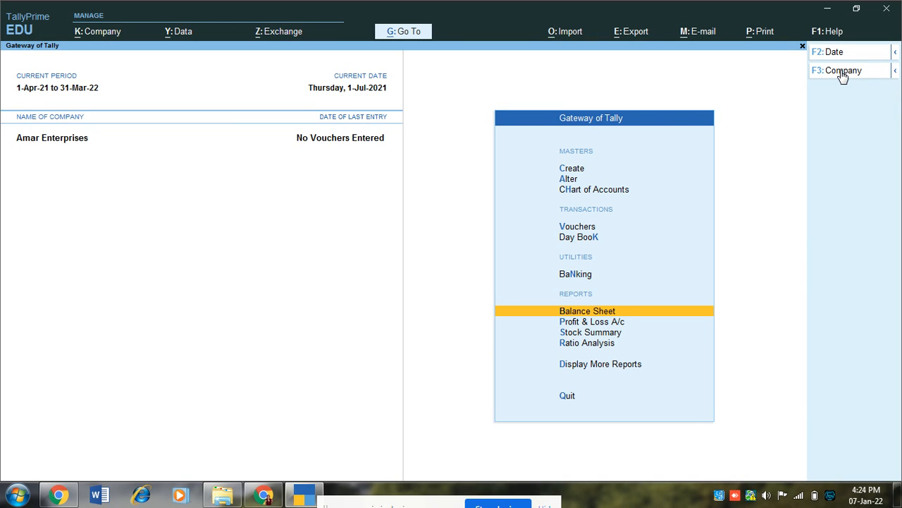
key("Down")
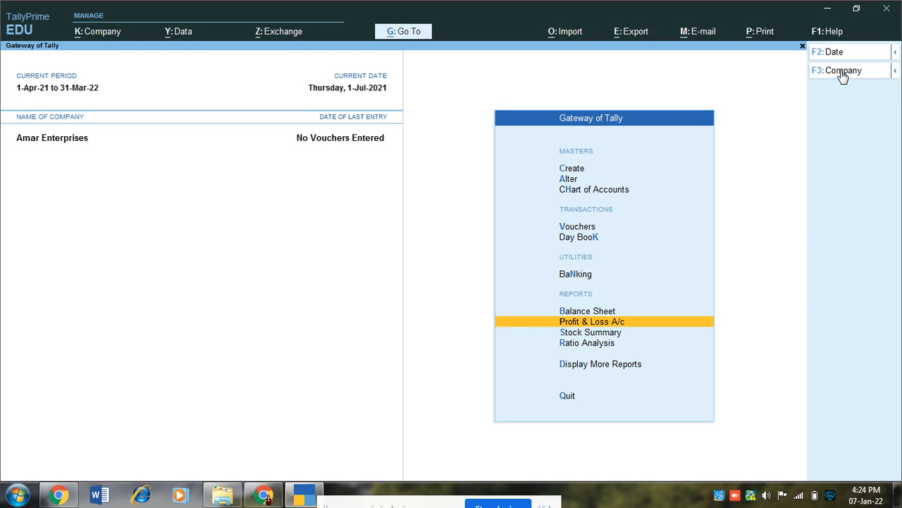
key("Down")
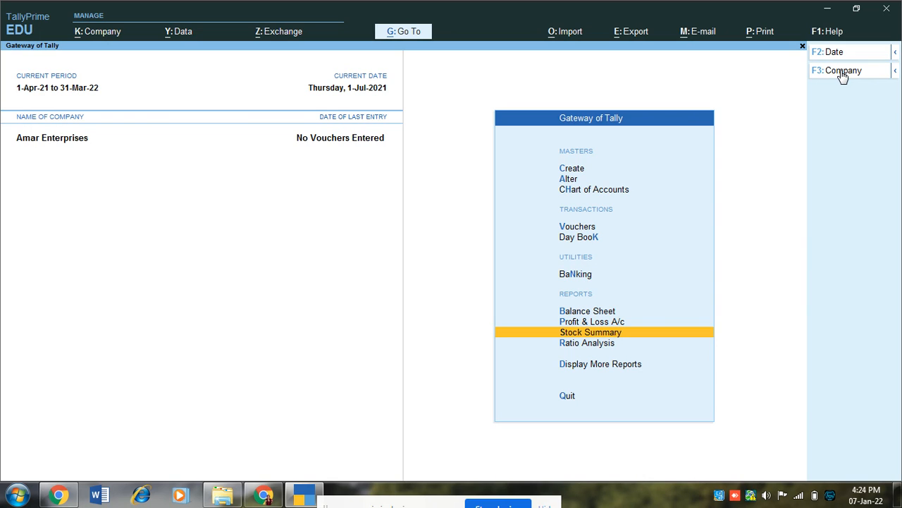
key("Down")
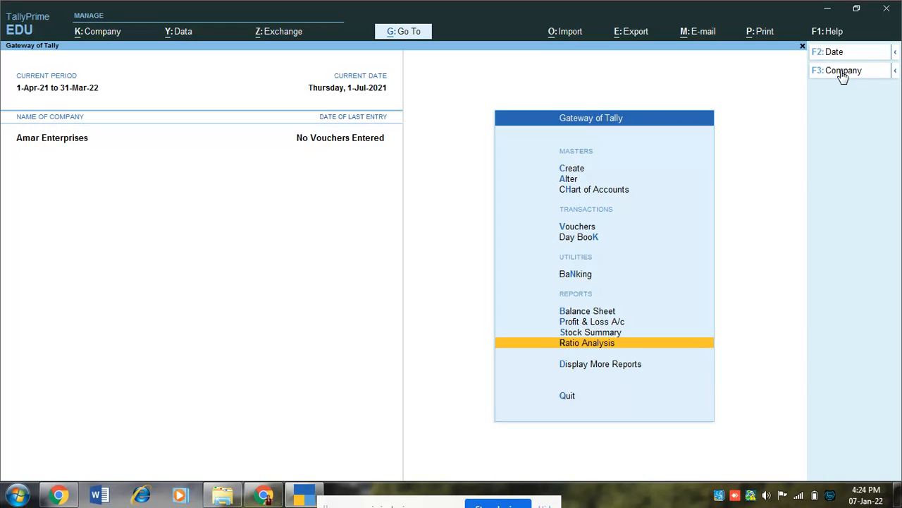
key("Down")
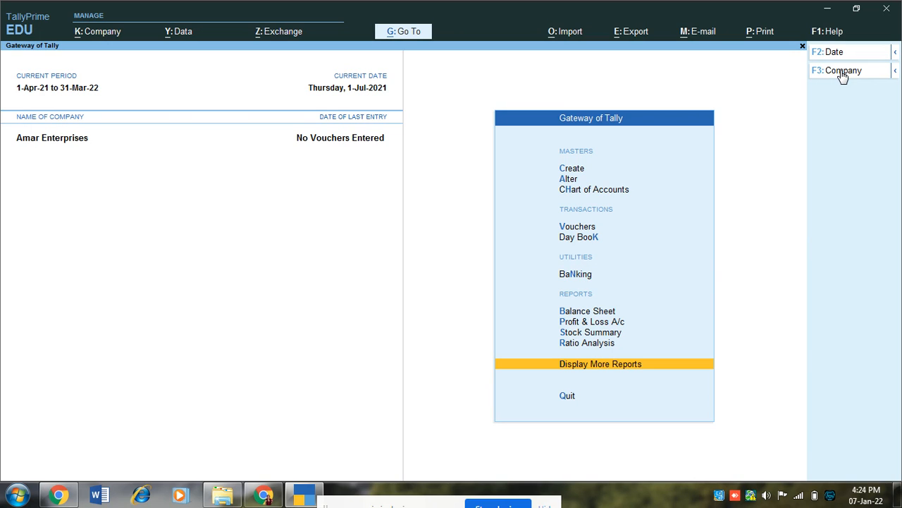
key("Up")
key("Up")
key("Up")
key("Up")
key("Up")
key("Up")
key("Up")
key("Up")
key("Up")
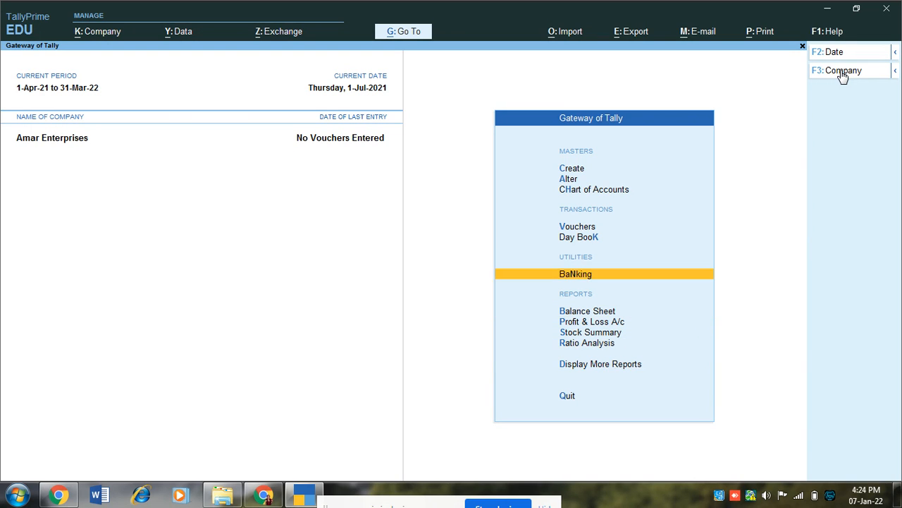
key("Up")
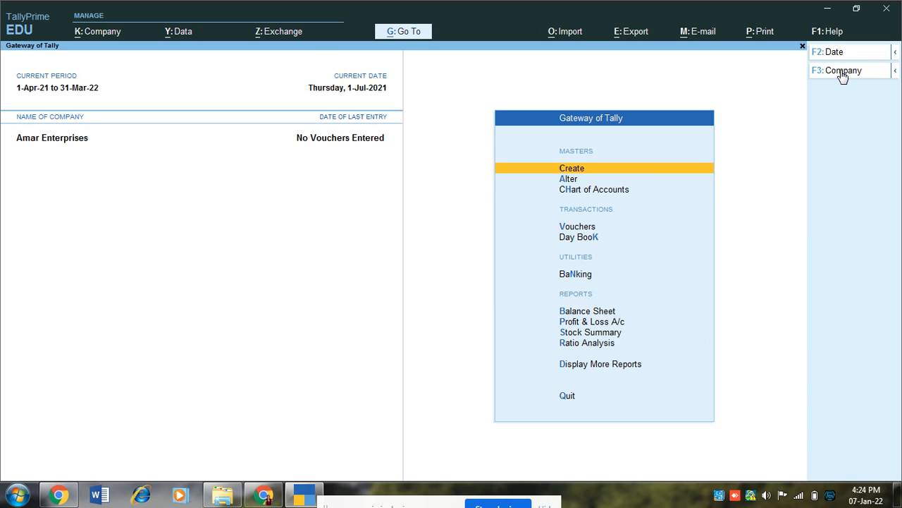
key("Return")
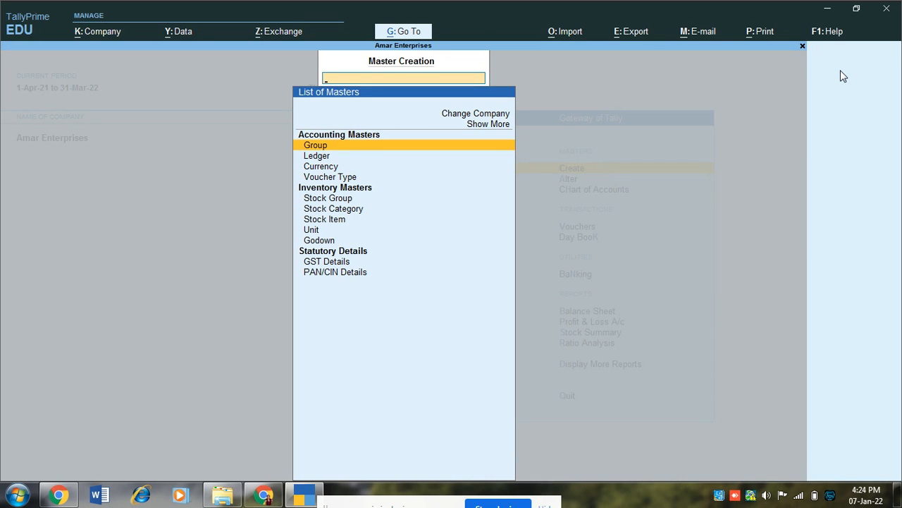
Start a new account group, then quit it unsaved and return to the Gateway of Tally
key("Return")
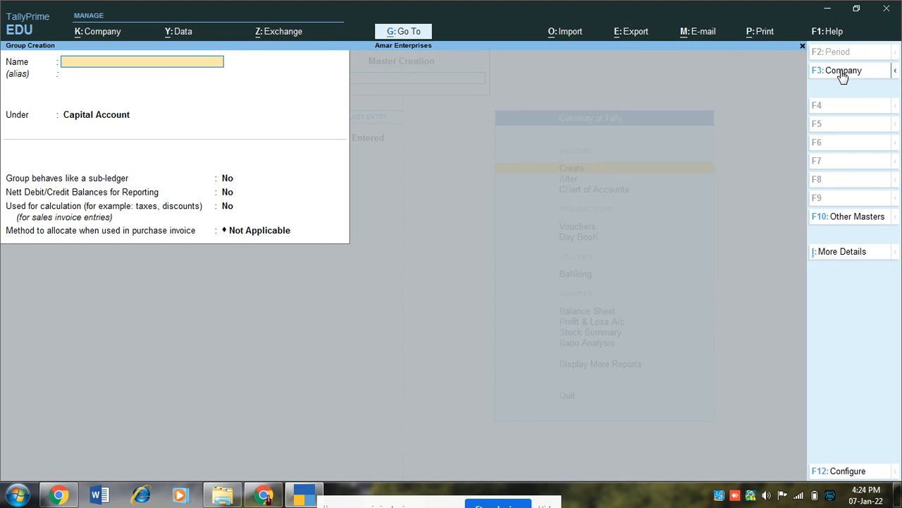
key("Escape")
key("y")
key("Escape")
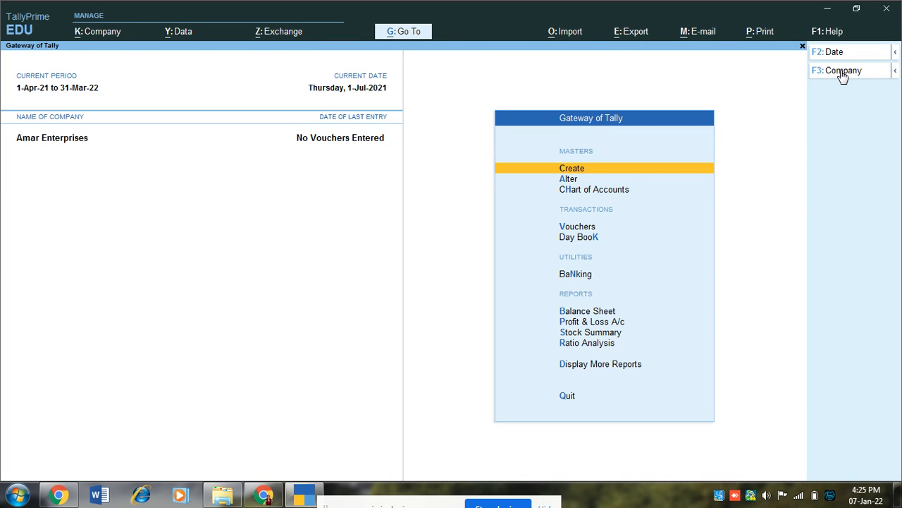
Under Alter, check the existing ledgers (Cash, Profit & Loss A/c), then open the List of Groups
key("Down")
key("Return")
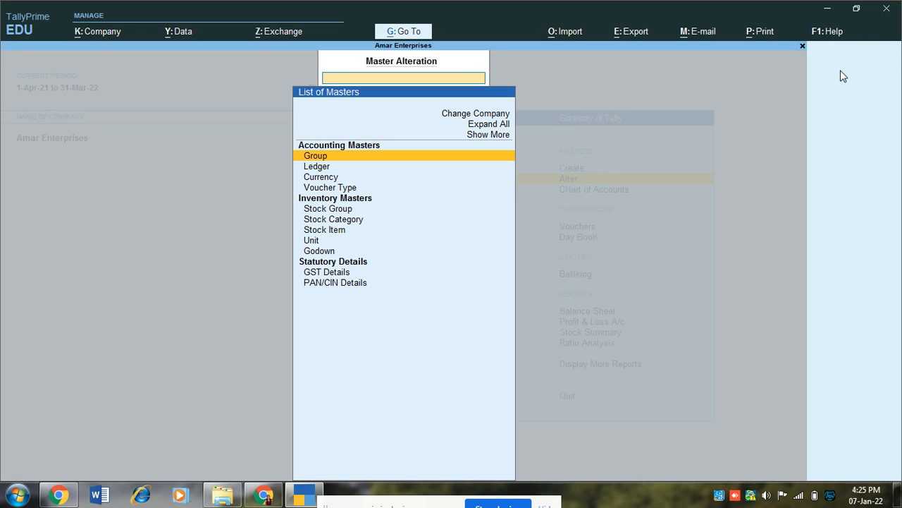
key("Down")
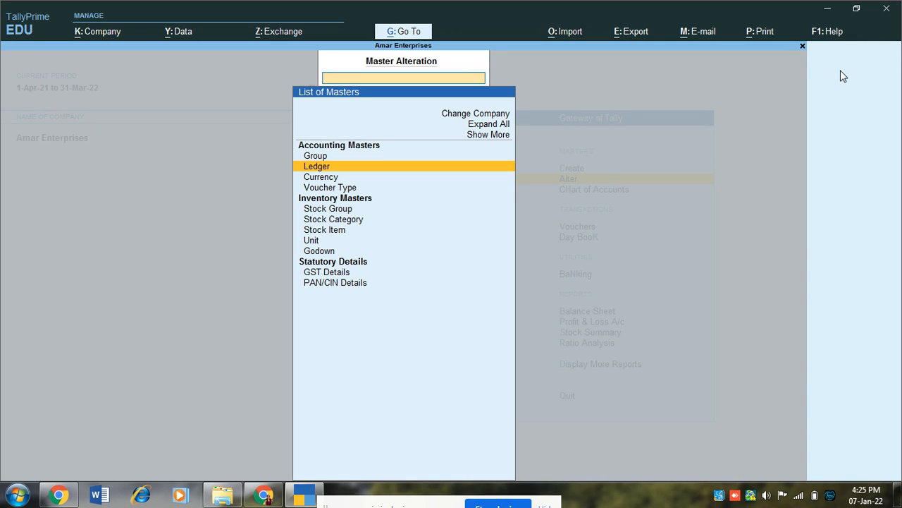
key("Return")
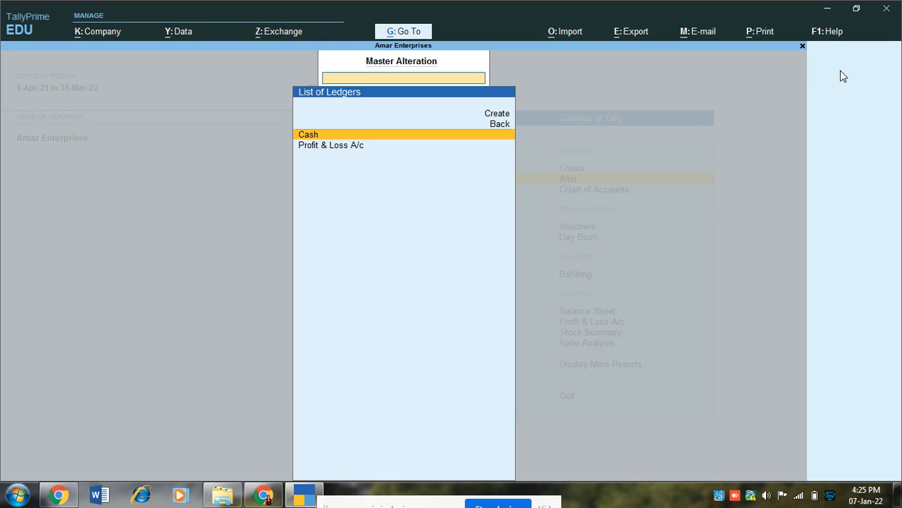
key("Escape")
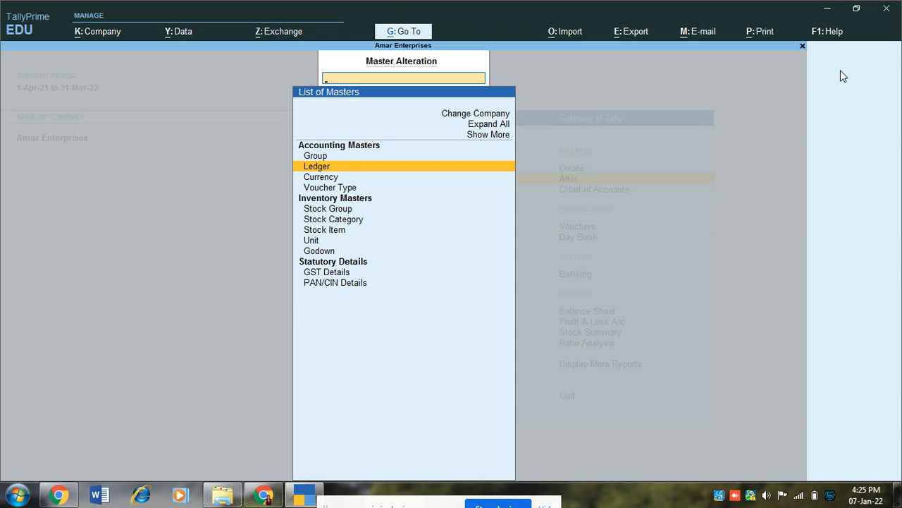
key("Up")
key("Return")
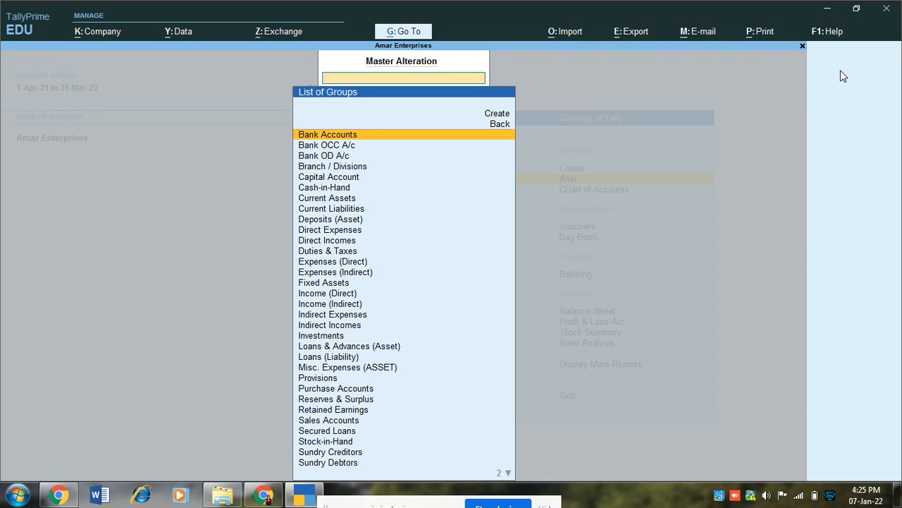
key("Down")
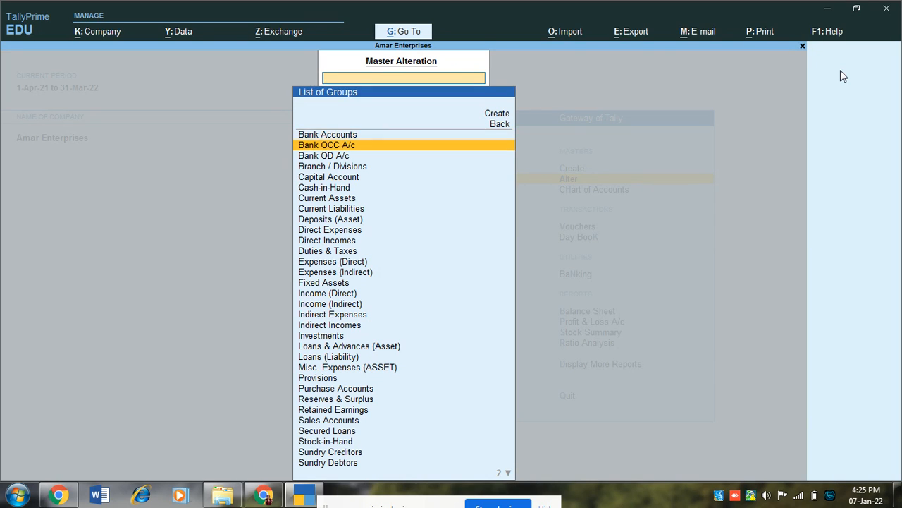
key("Down")
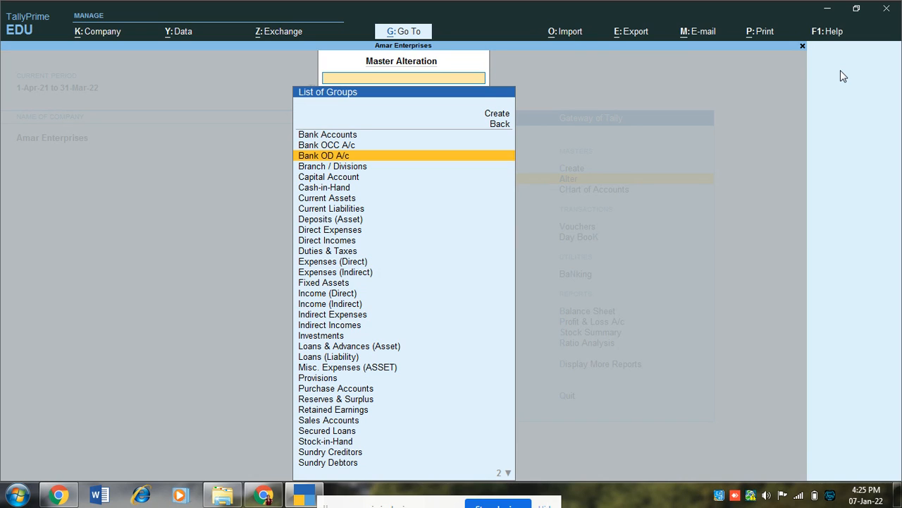
key("Down")
key("Down")
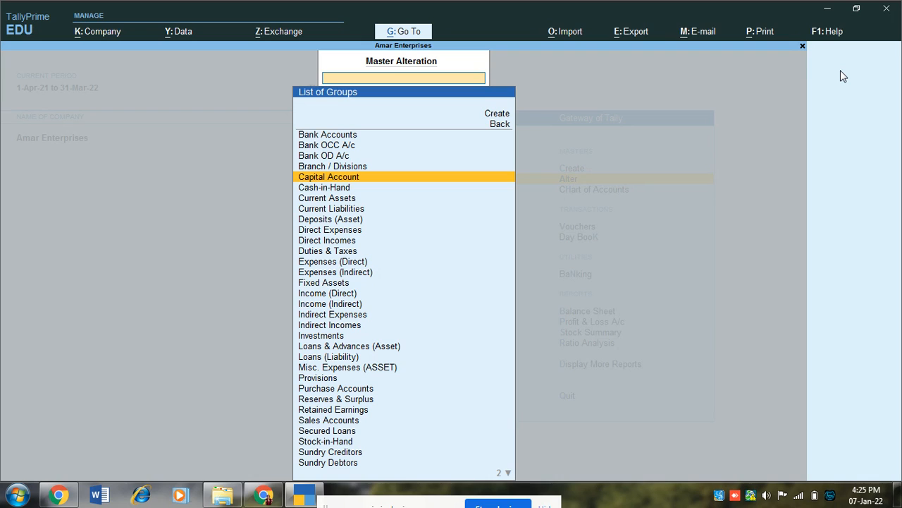
key("Down")
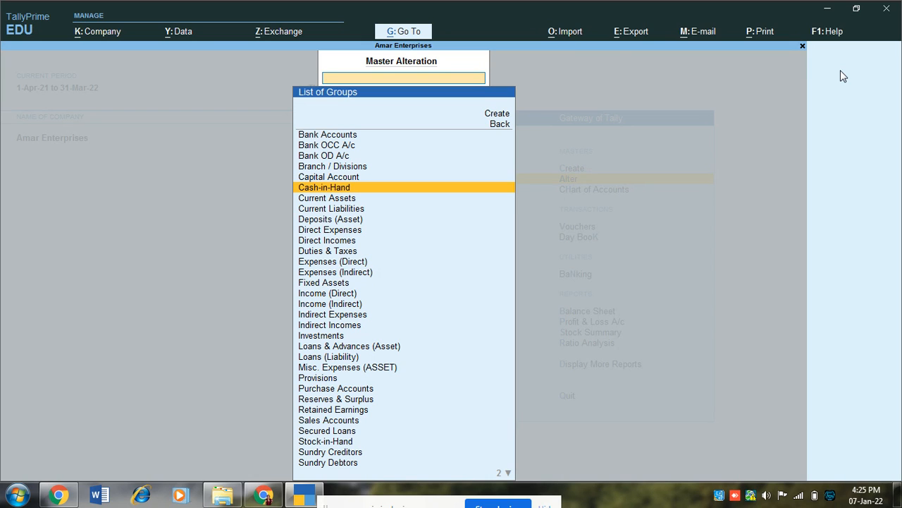
key("Down")
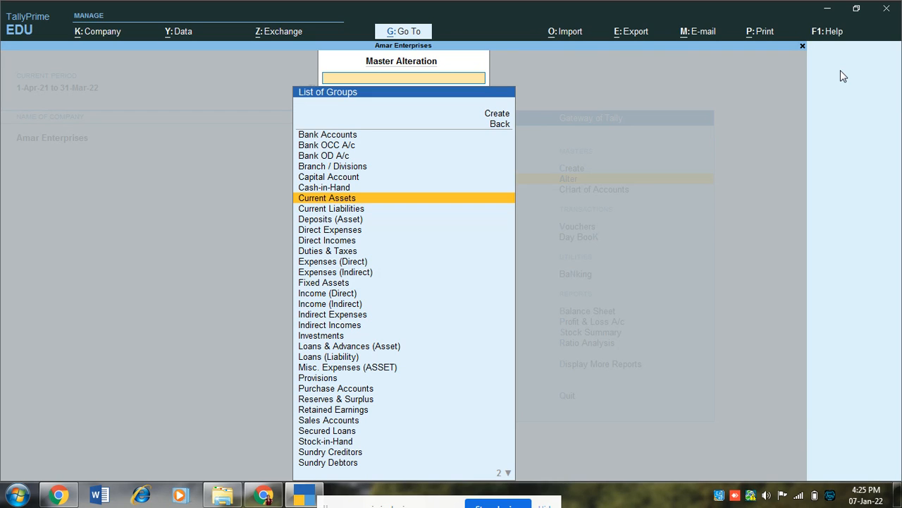
key("Down")
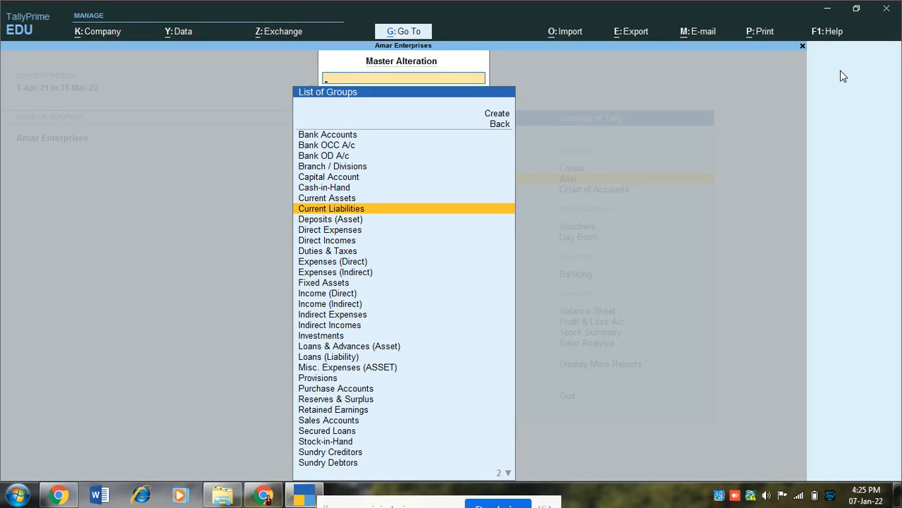
key("Down")
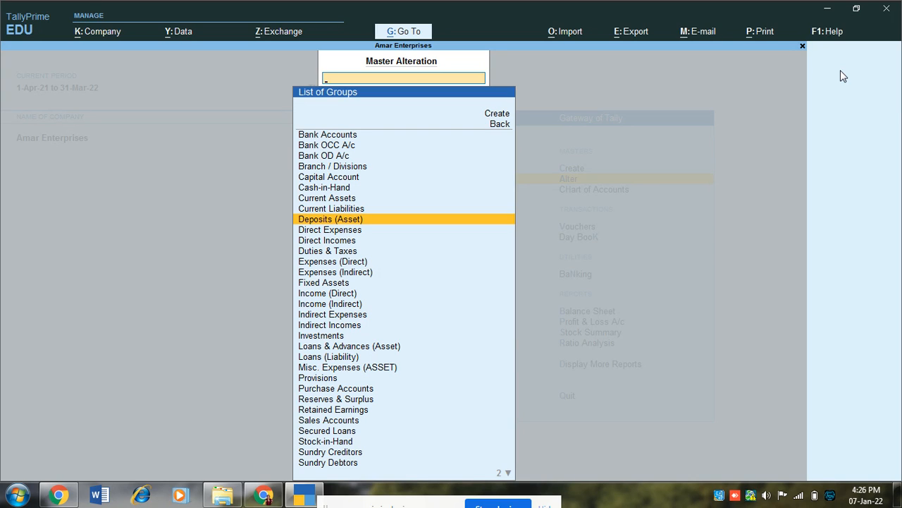
key("Down")
key("Down")
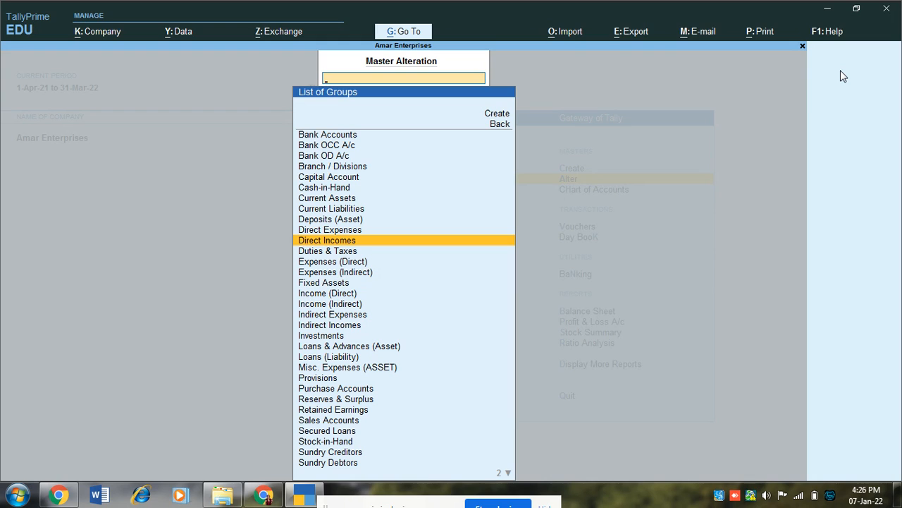
key("Down")
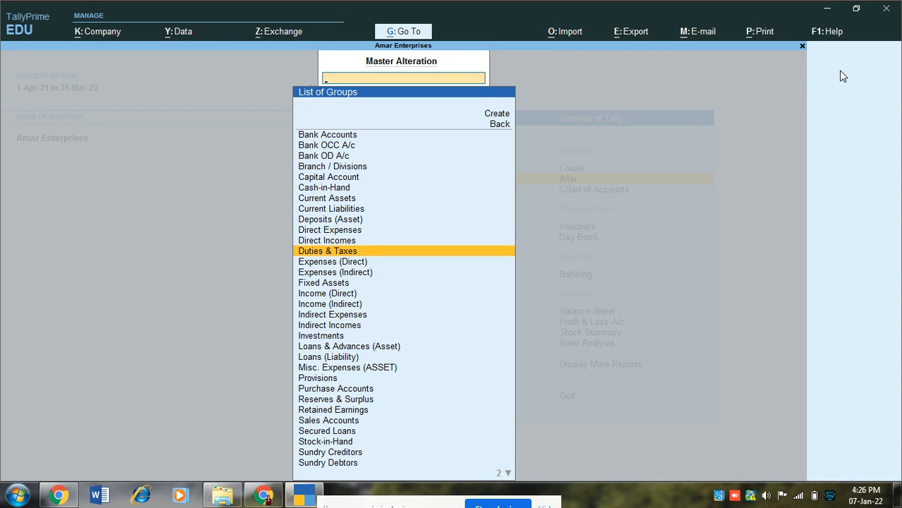
key("Down")
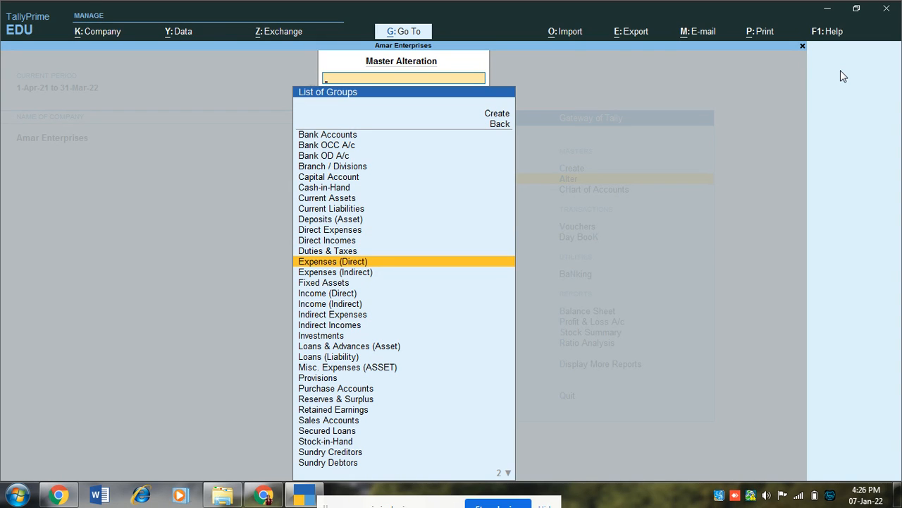
key("Down")
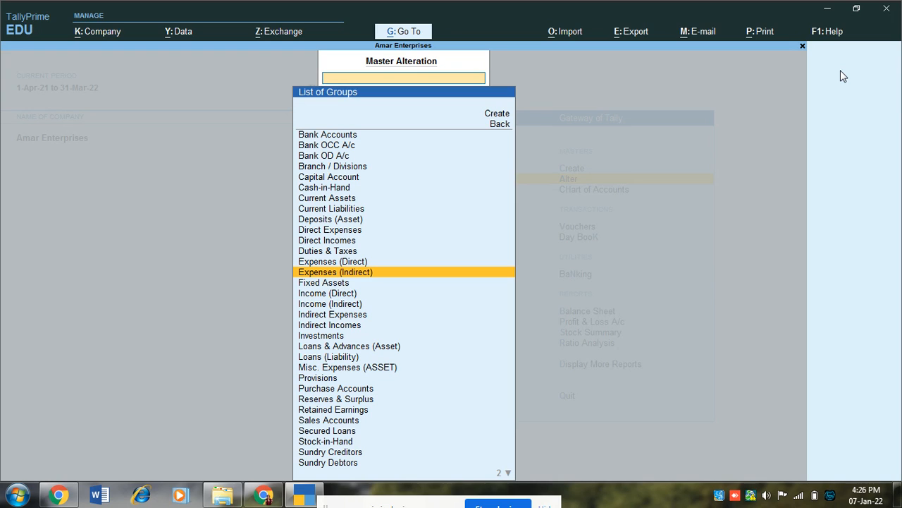
key("Down")
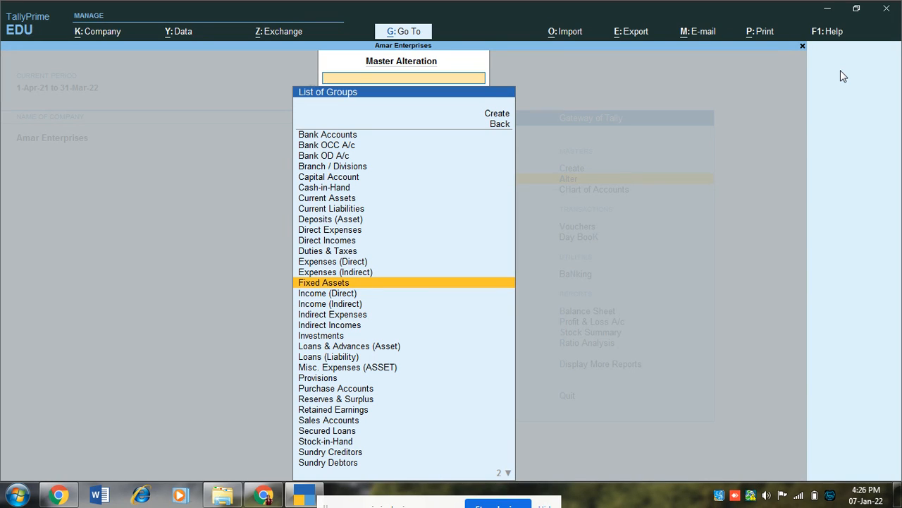
key("Down")
key("Down")
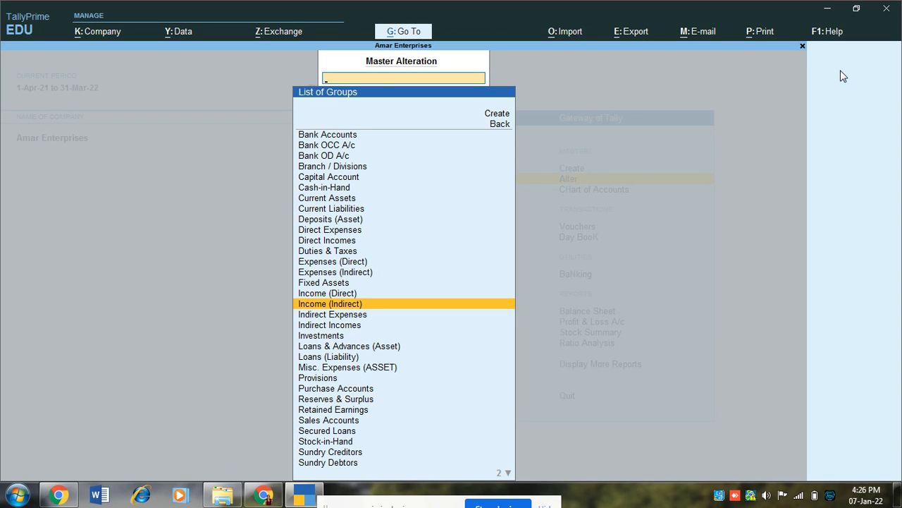
key("Down")
key("Down")
key("Down")
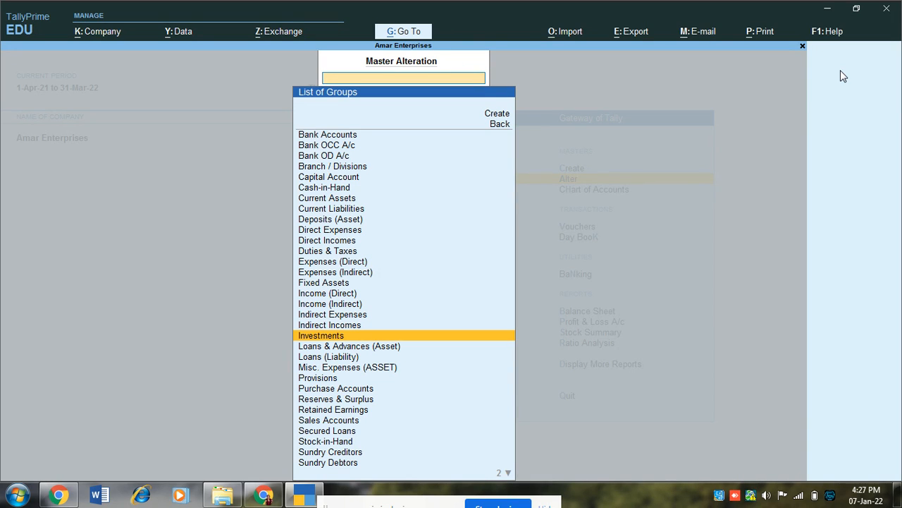
Review the groups from Loans & Advances (Asset) down to Sundry Creditors, then return to the List of Masters
key("Down")
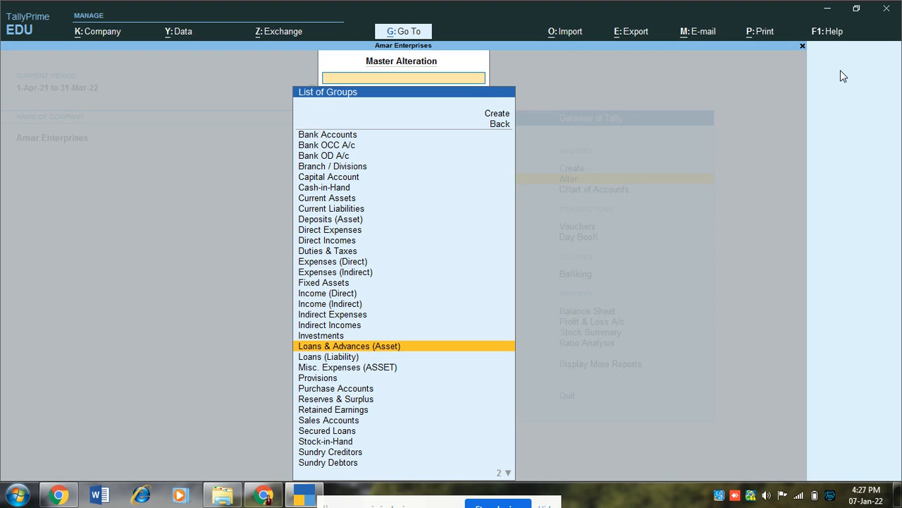
key("Down")
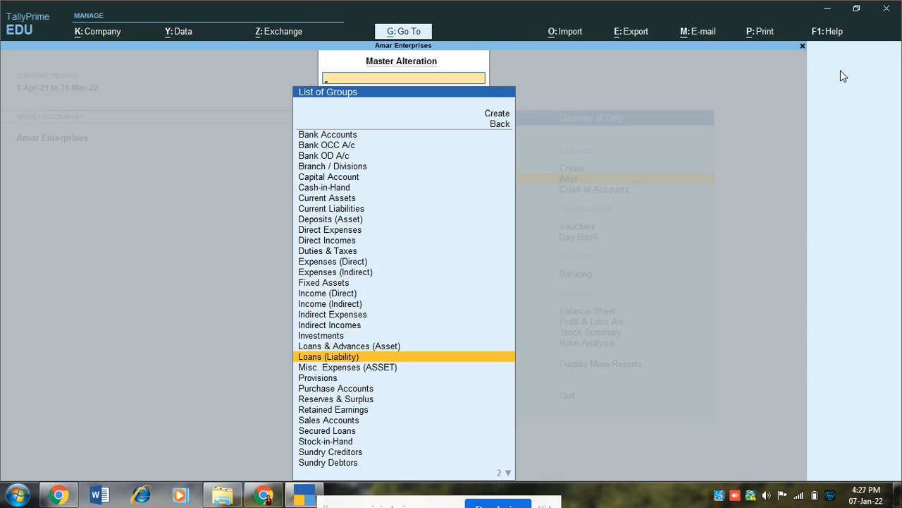
key("Down")
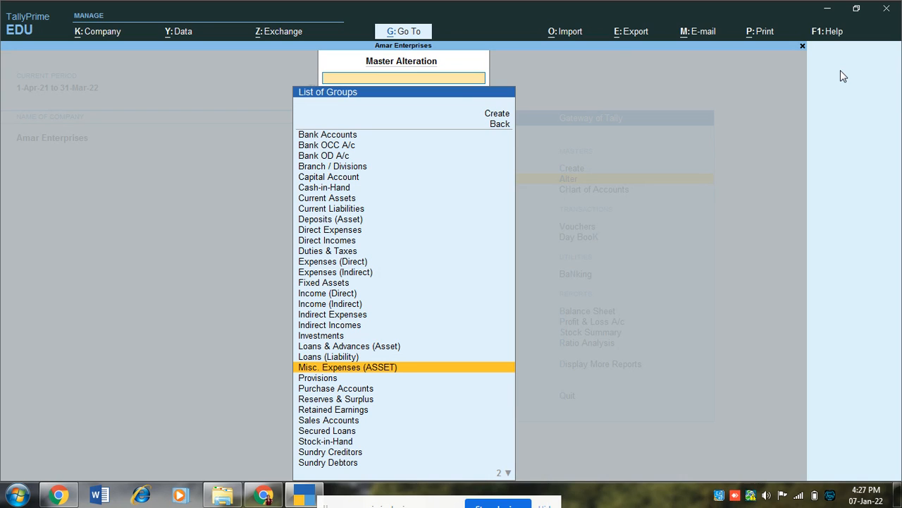
key("Down")
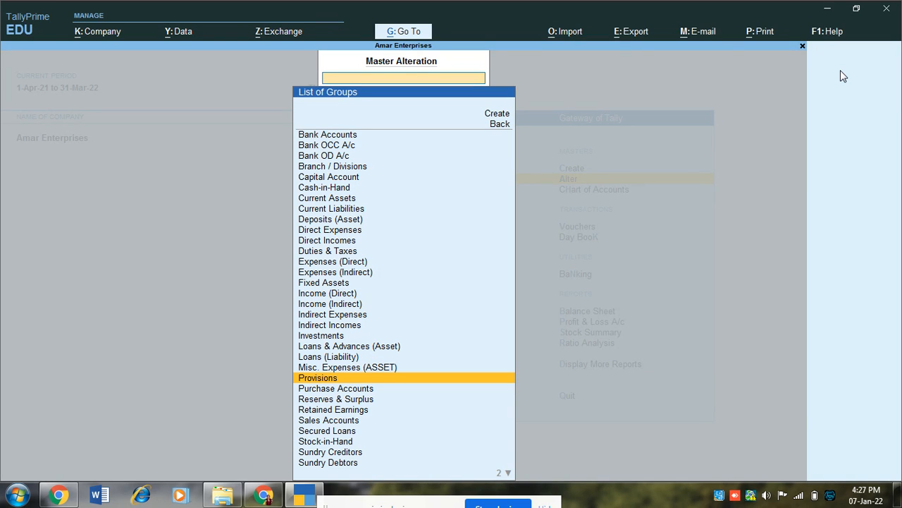
key("Down")
key("Down")
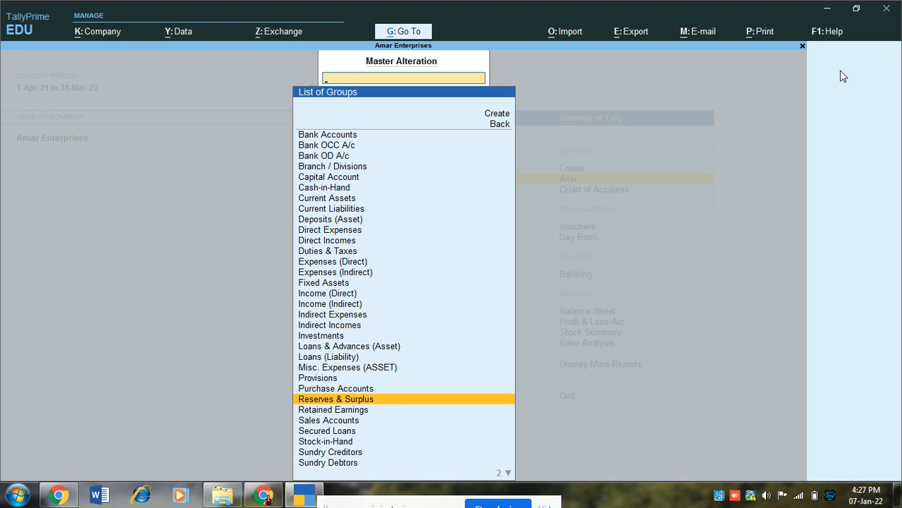
key("Down")
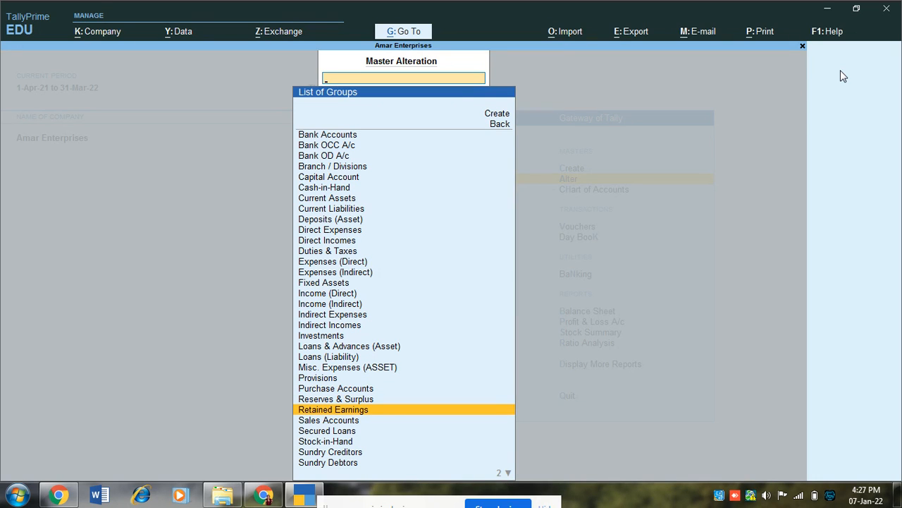
key("Down")
key("Down")
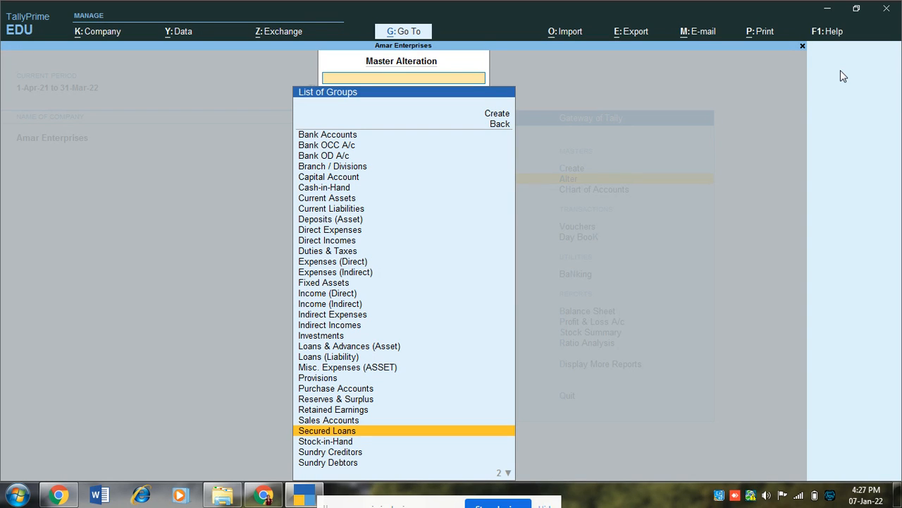
key("Down")
key("Down")
key("Down")
key("Down")
key("Down")
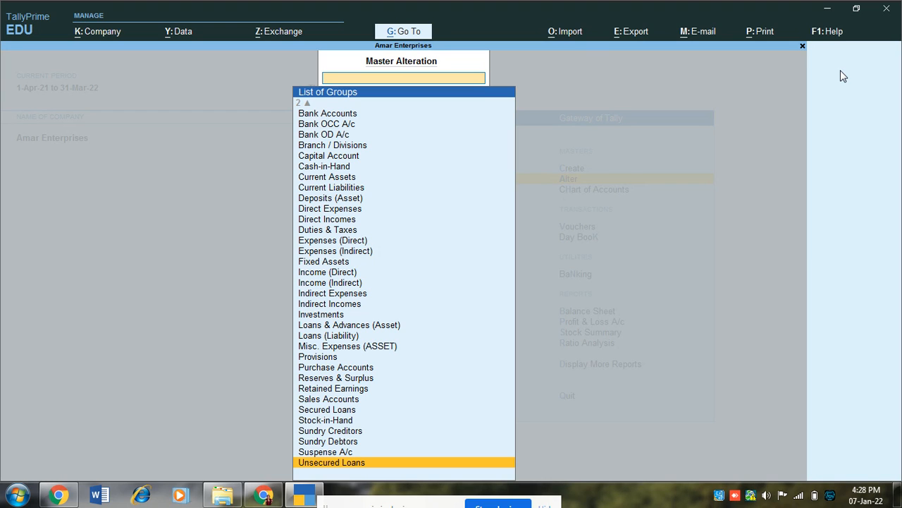
key("Escape")
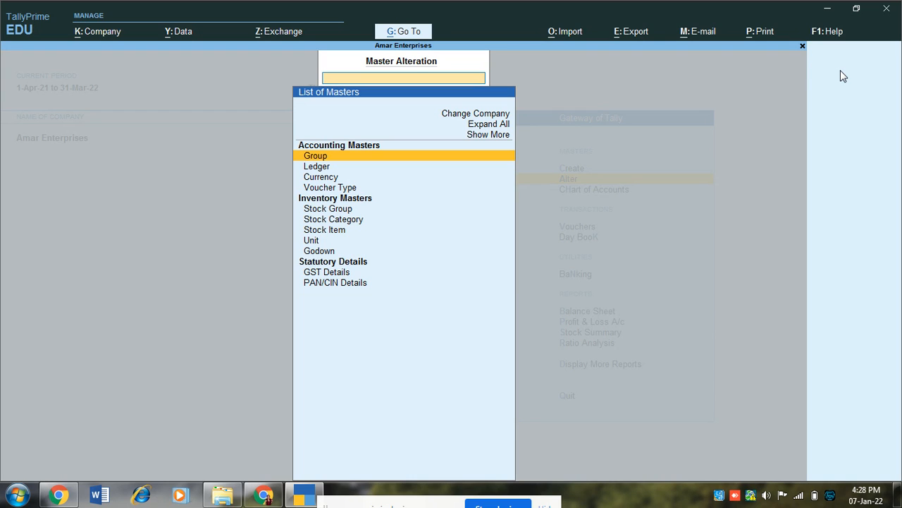
Create ledger O/s Salary under Current Liabilities with a 45,000 Cr opening balance
key("Down")
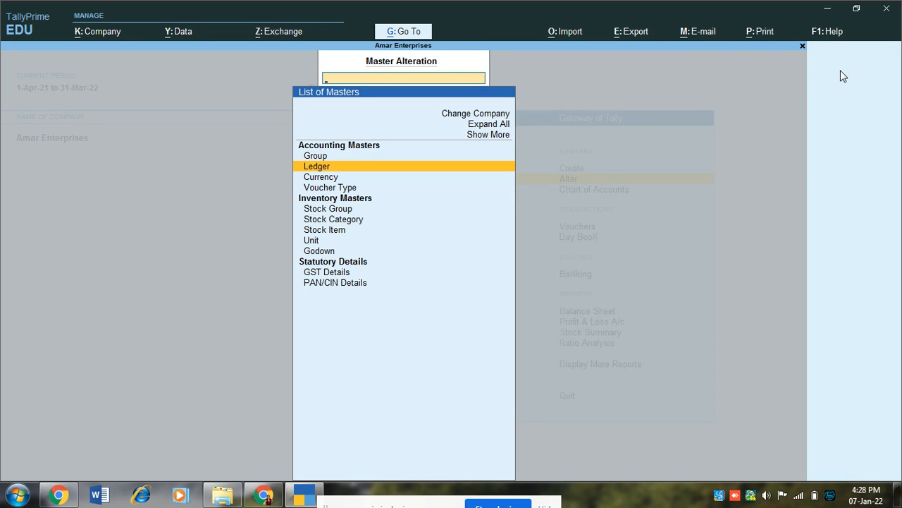
key("Return")
key("Up")
key("Up")
key("Return")
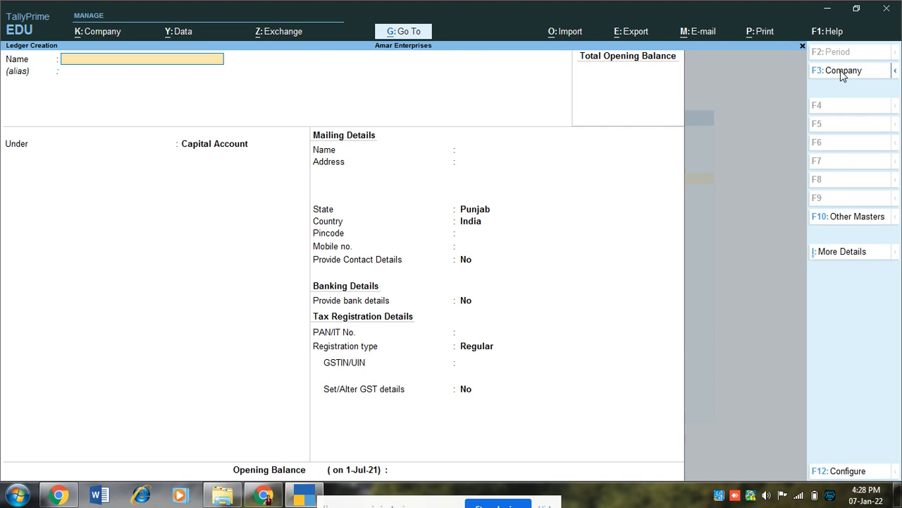
type("Salary")
key("BackSpace")
key("BackSpace")
key("BackSpace")
key("BackSpace")
key("BackSpace")
type("O/s Salary")
key("Return")
key("Return")
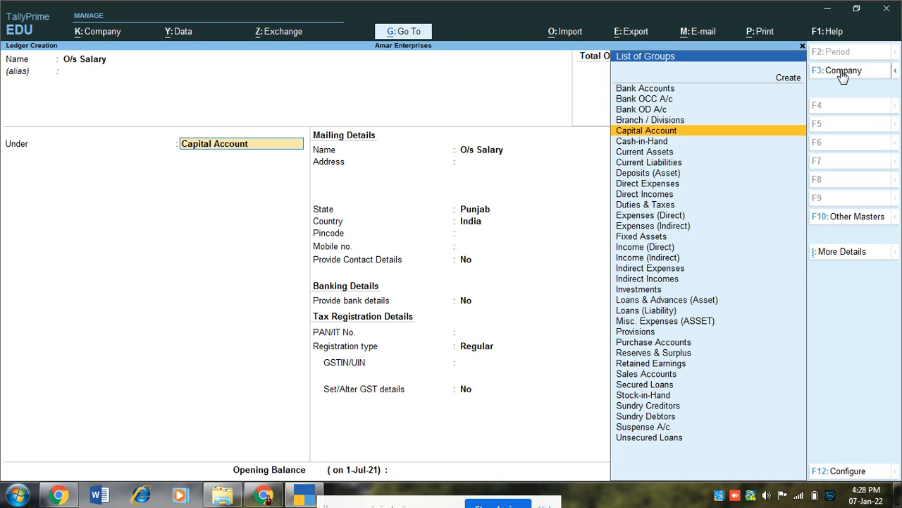
type("Curr")
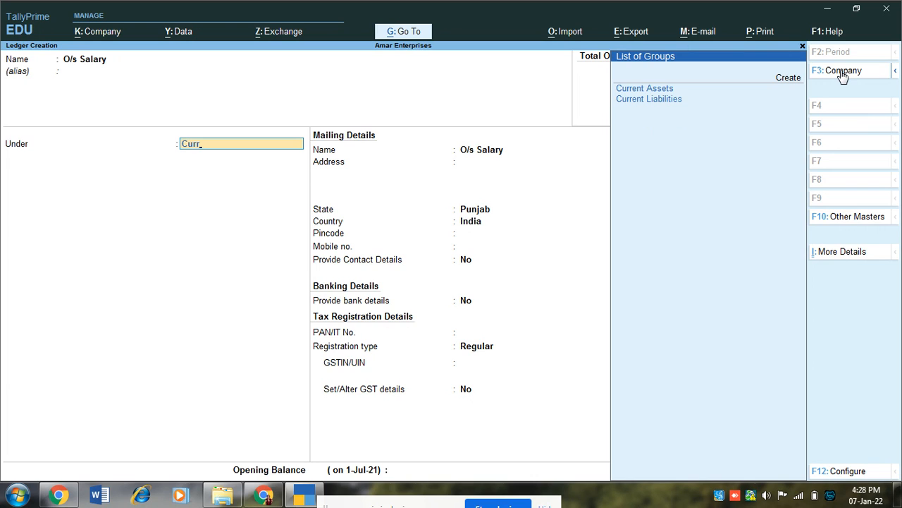
key("Down")
key("Return")
key("Return")
key("Return")
key("Return")
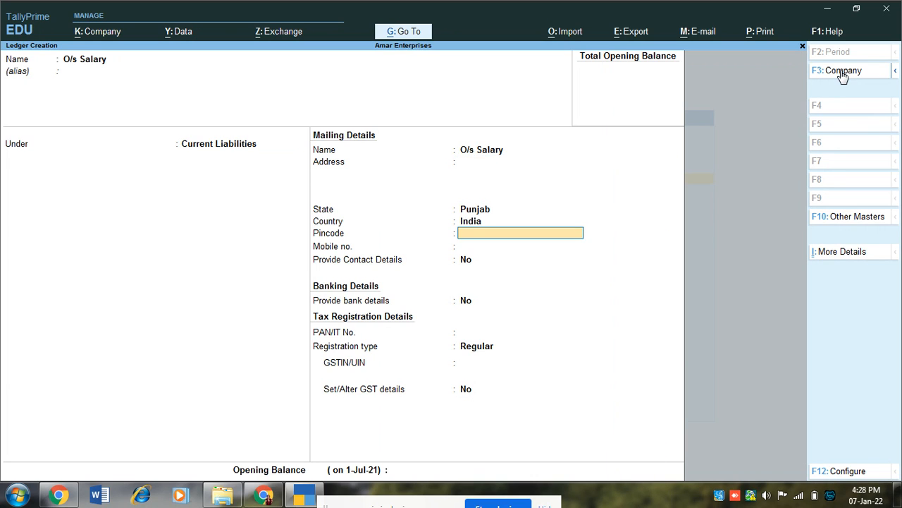
key("Return")
key("Return")
key("Return")
key("Return")
key("Return")
key("Return")
key("Return")
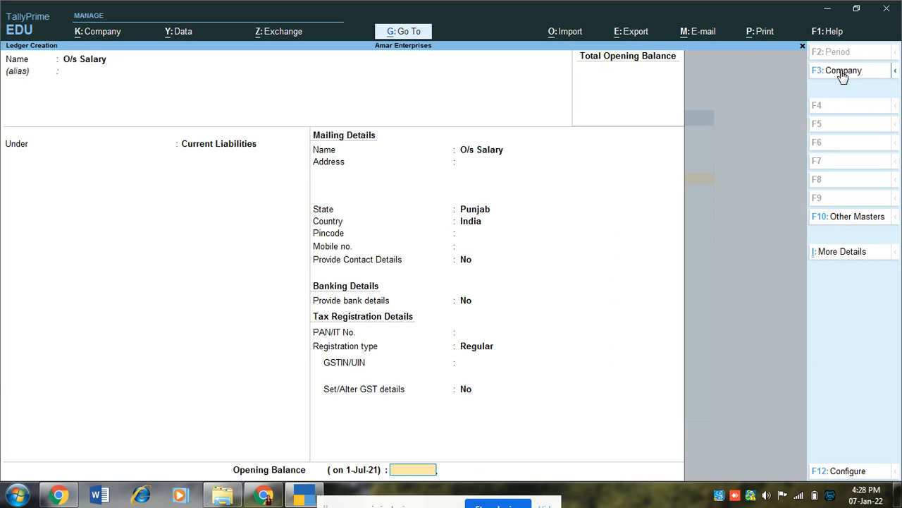
type("45000")
key("Return")
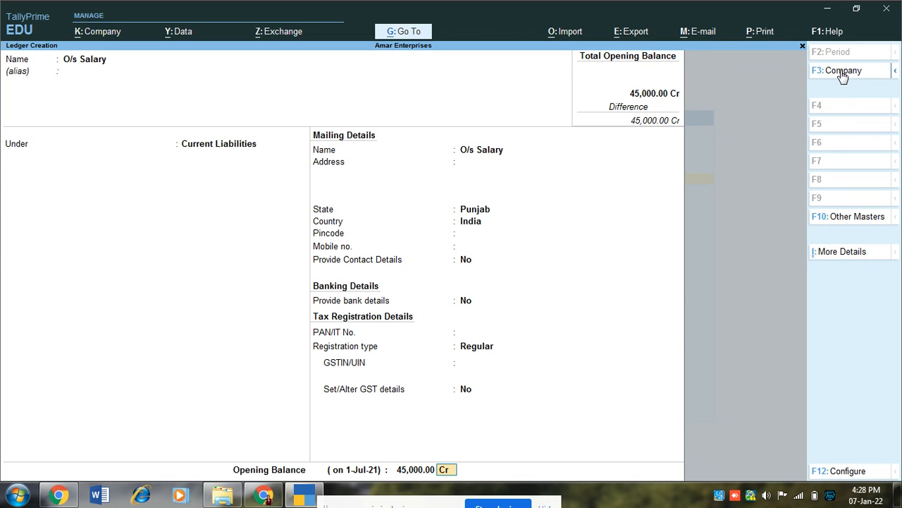
key("Return")
Create the Capital ledger under Capital Account with a 1,00,000 Cr opening balance
key("Return")
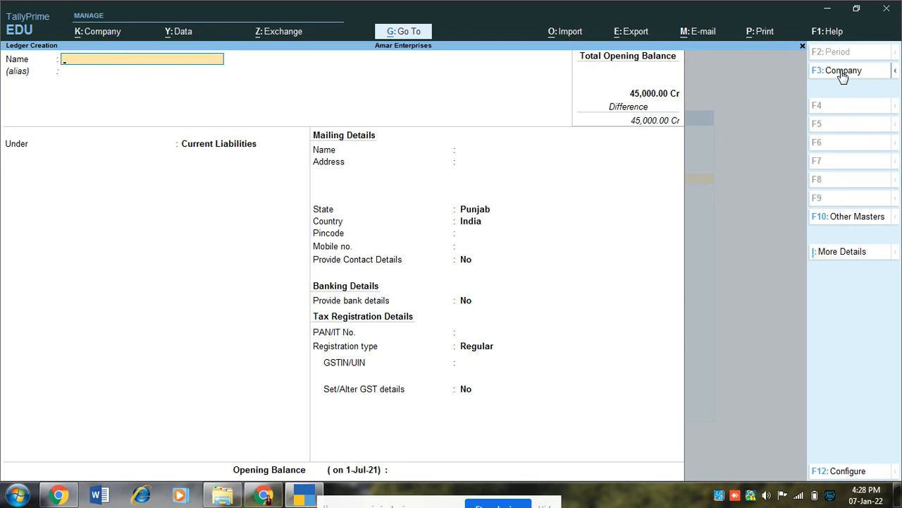
type("Capitall")
key("BackSpace")
key("Return")
key("Return")
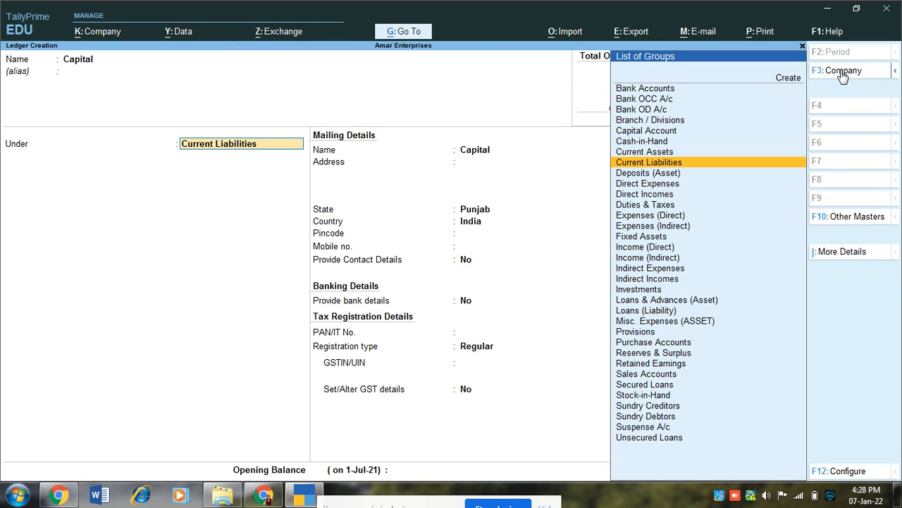
type("Cap")
key("Return")
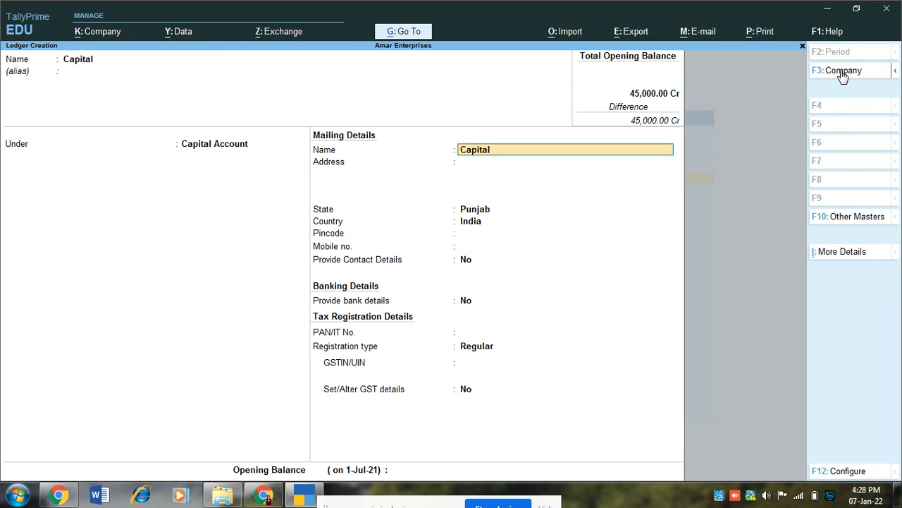
key("Return")
key("Return")
key("Return")
key("Return")
key("Return")
key("Return")
key("Return")
key("Return")
key("Return")
key("Return")
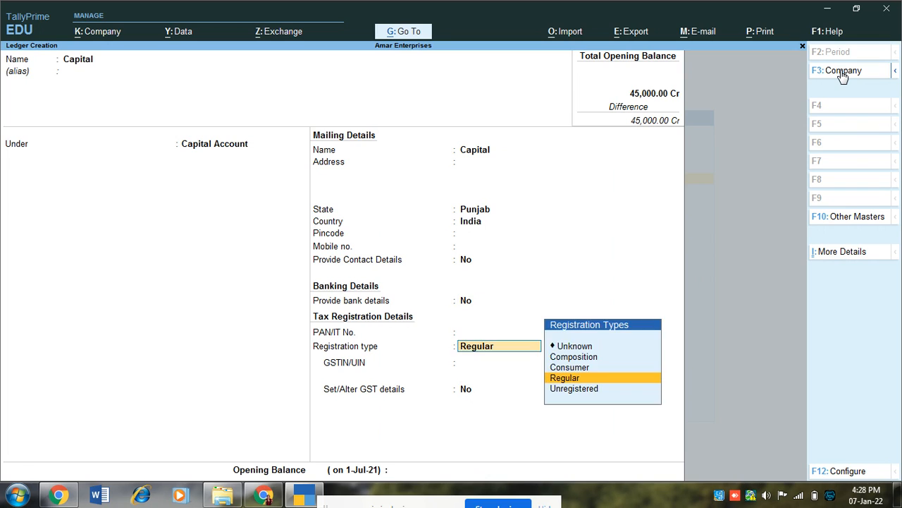
key("Return")
key("Return")
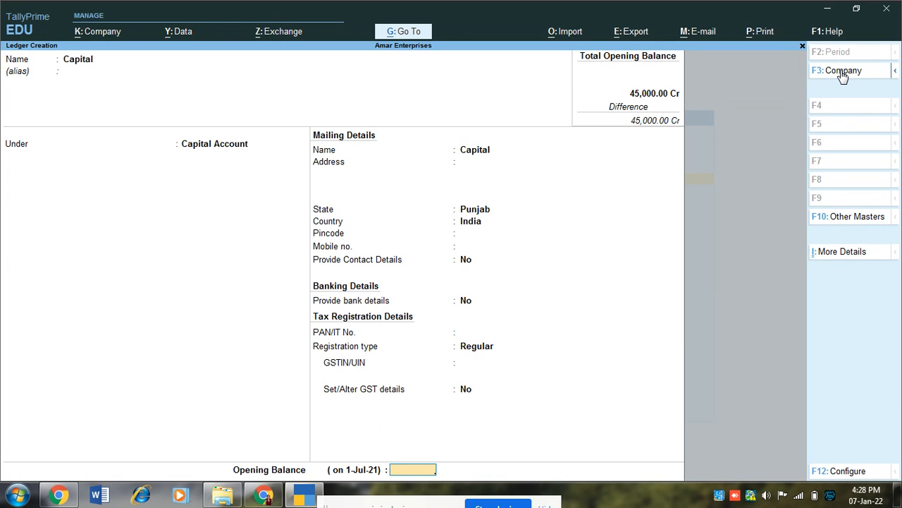
type("100000")
key("Return")
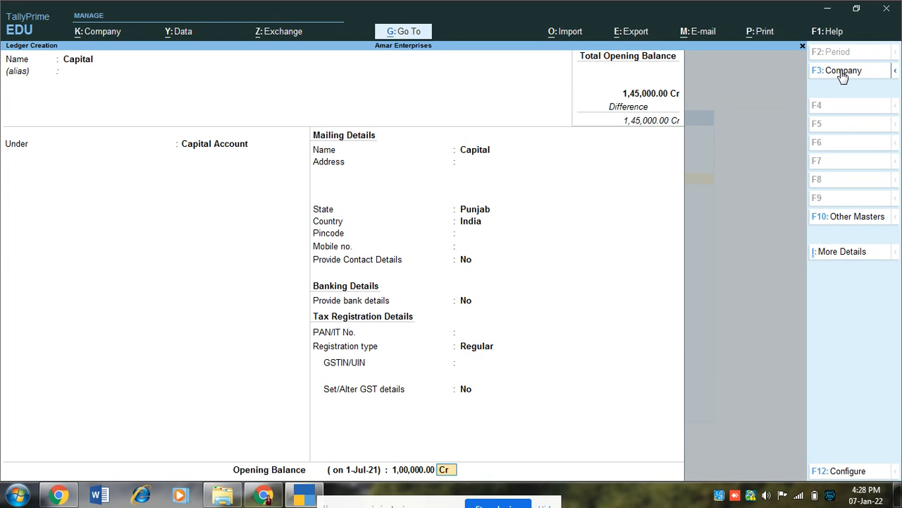
key("Return")
key("Return")
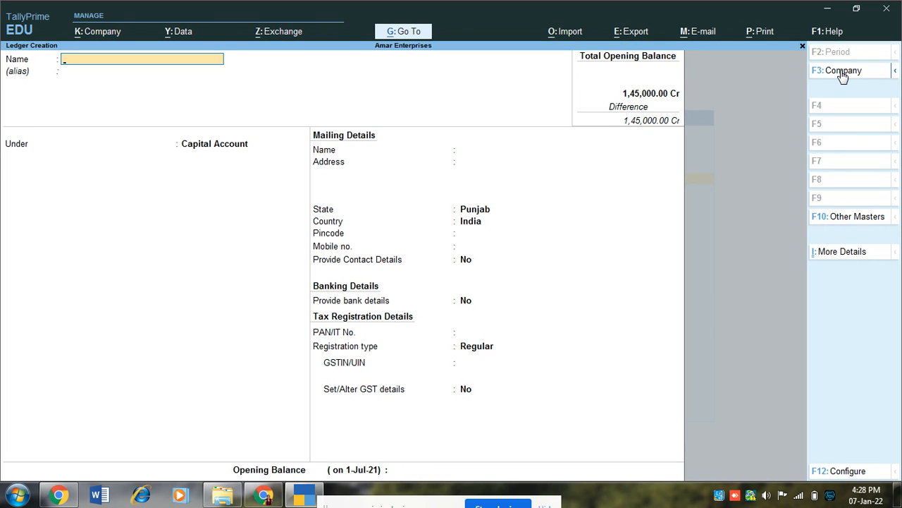
Give the Profit & Loss A/c ledger a 6,000 Cr opening balance
key("Escape")
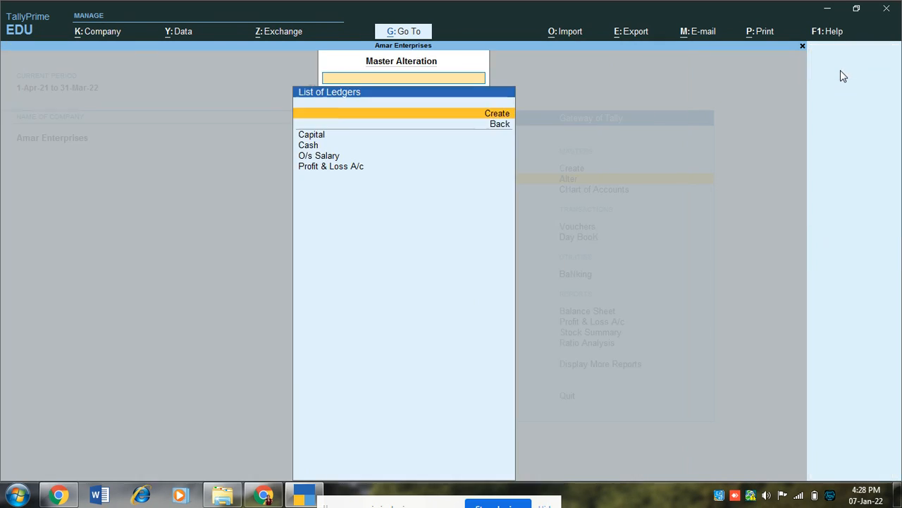
key("Down")
key("Down")
key("Down")
key("Down")
key("Down")
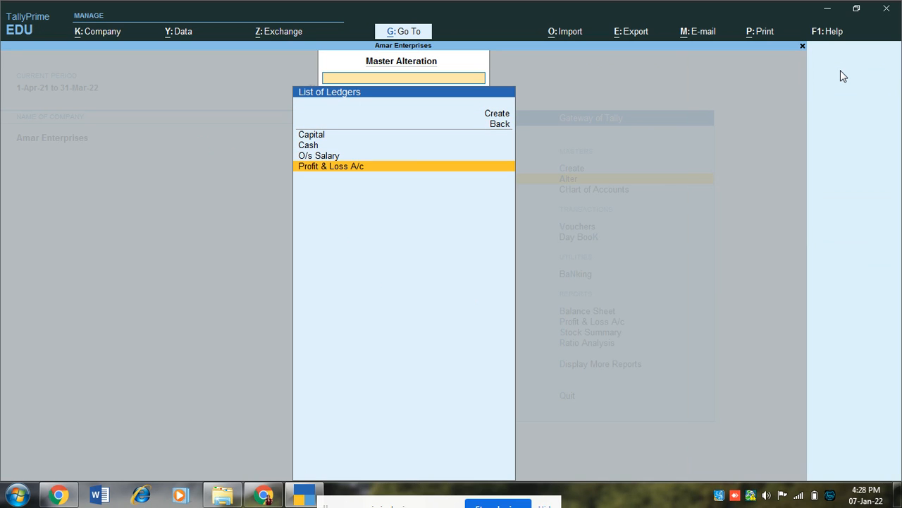
key("Return")
key("Return")
key("Return")
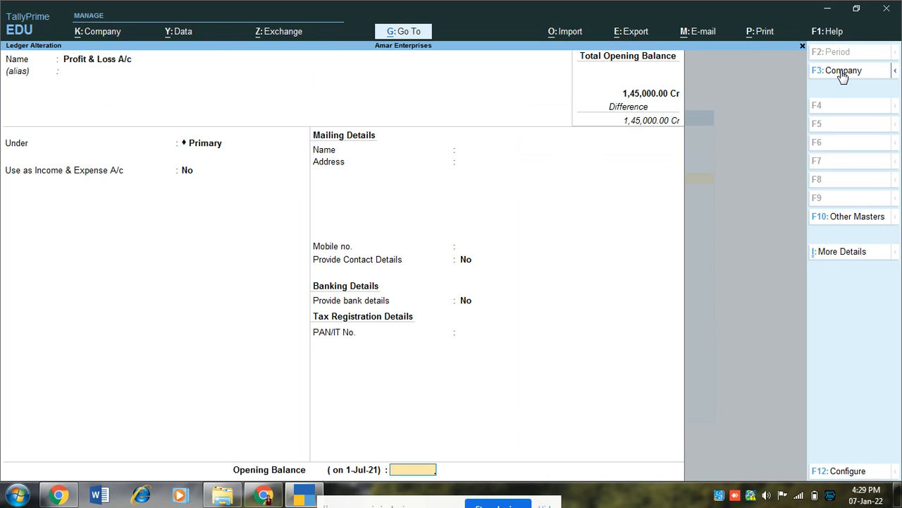
type("6000")
key("Return")
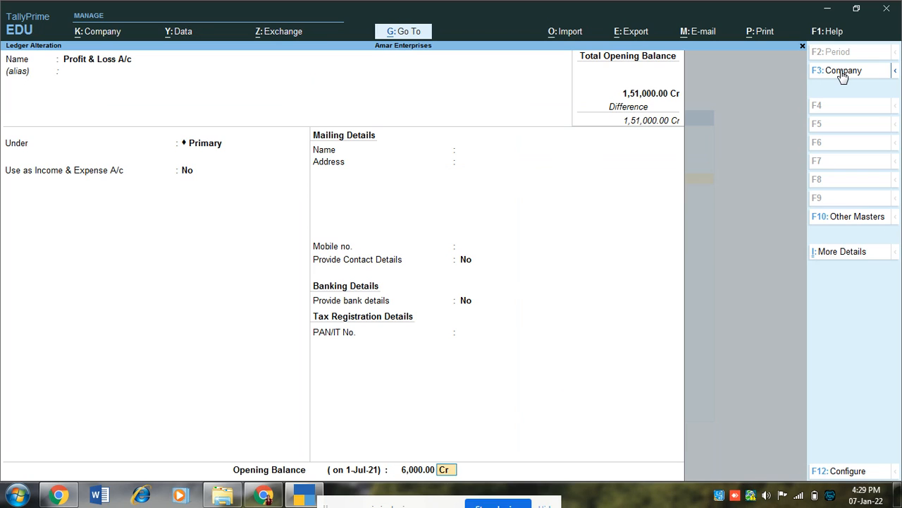
key("Return")
Give the Cash ledger a 51,000 Dr opening balance
key("Return")
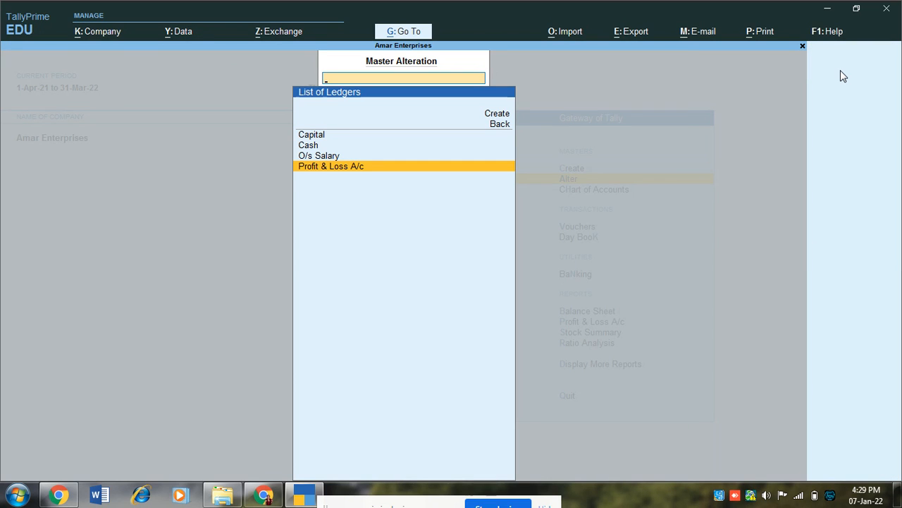
key("Up")
key("Up")
key("Return")
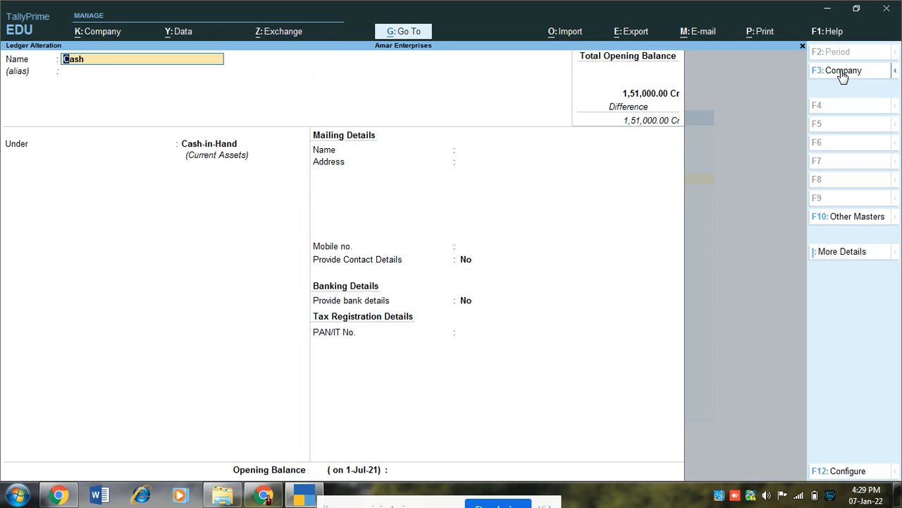
type("51000")
key("BackSpace")
key("BackSpace")
key("BackSpace")
key("BackSpace")
key("BackSpace")
key("Escape")
key("Return")
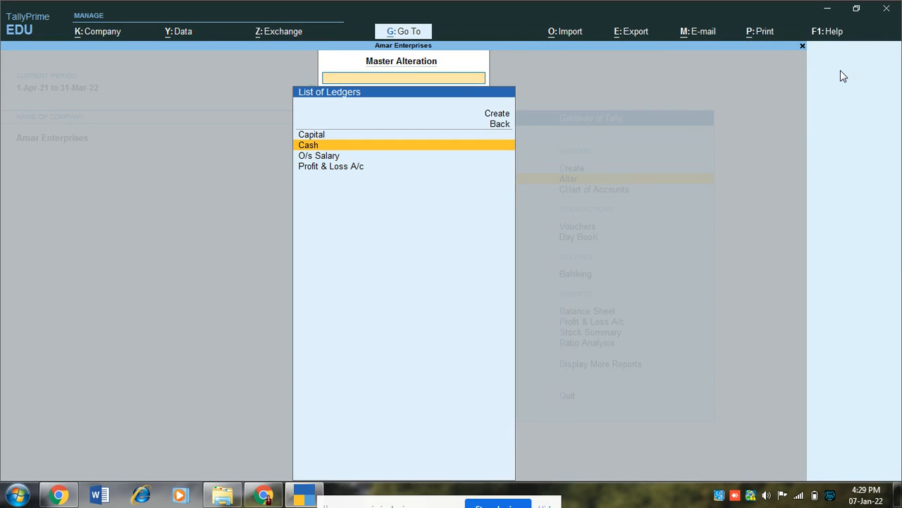
key("Return")
key("Return")
key("Return")
key("Return")
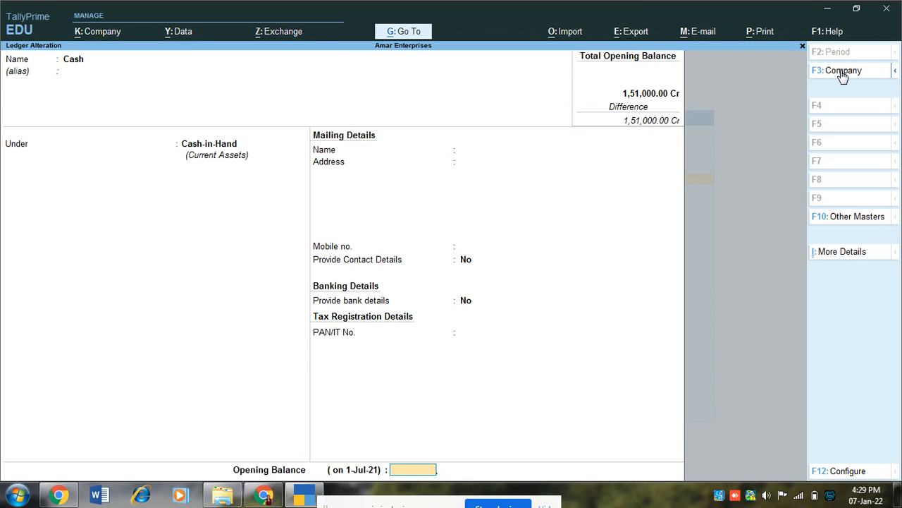
type("51000")
key("Return")
key("Return")
key("Return")
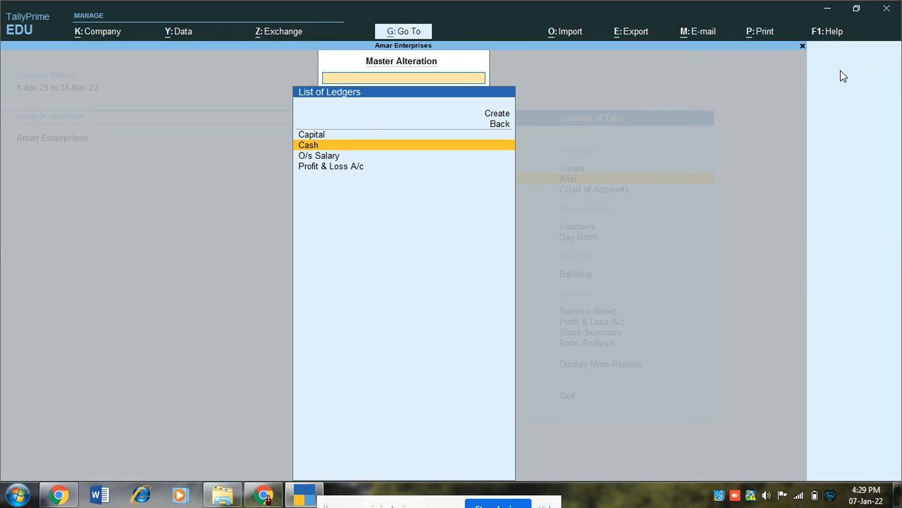
Create ledger Machinary under Fixed Assets with an 80,000 Dr opening balance
key("Up")
key("Up")
key("Up")
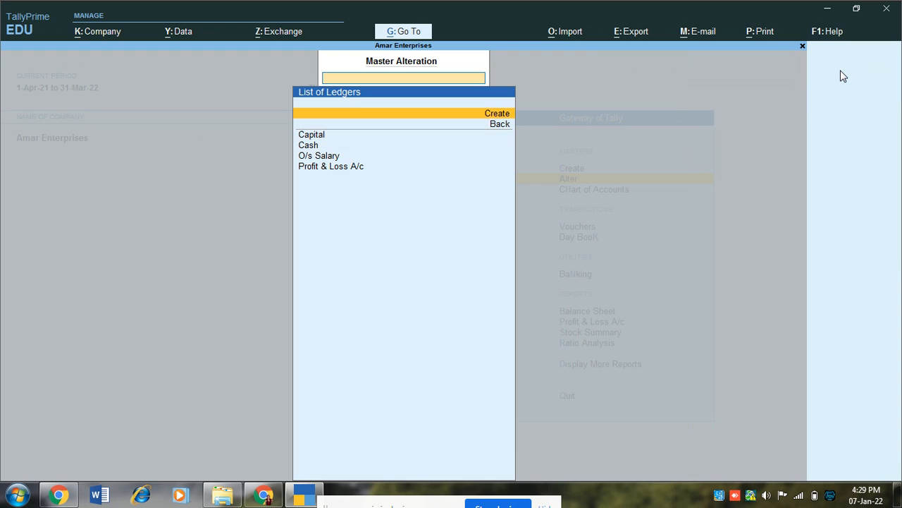
key("Return")
type("Mach")
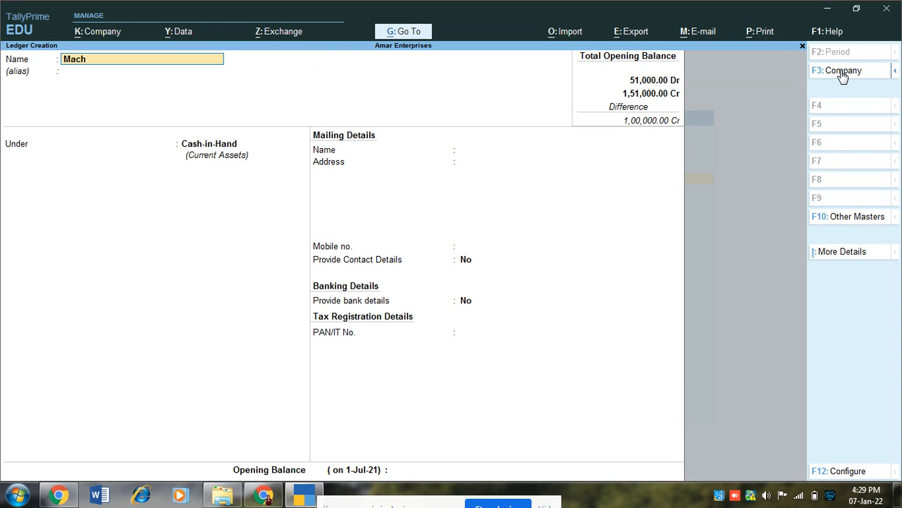
type("inary")
key("Return")
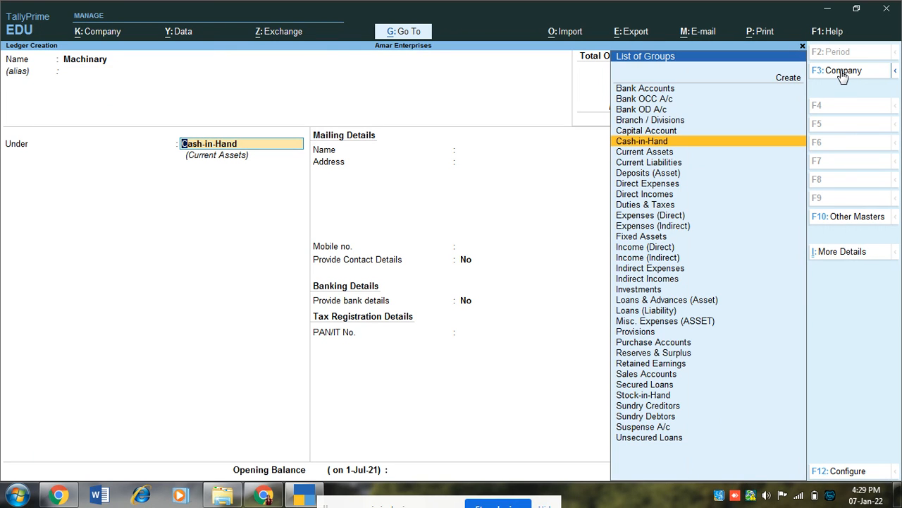
type("f")
key("Return")
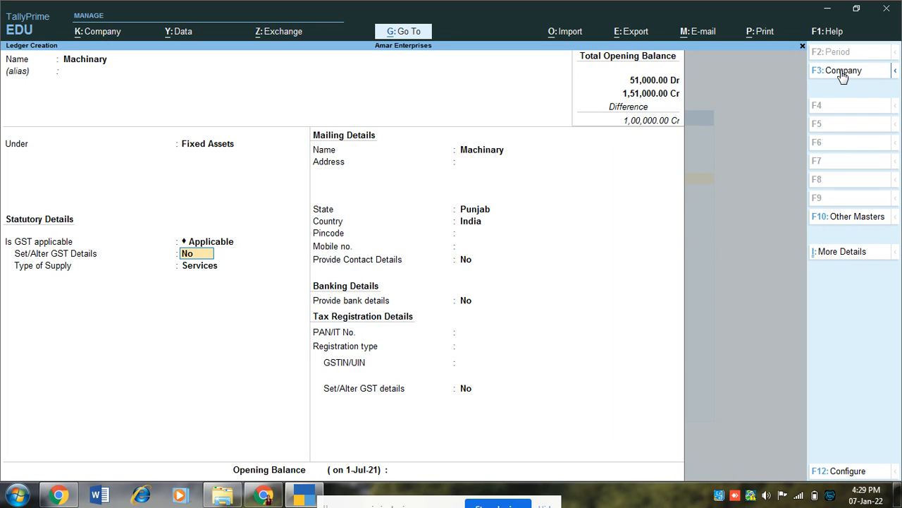
key("Return")
key("Return")
key("Return")
key("Return")
key("Return")
key("Return")
key("Return")
key("Return")
key("Return")
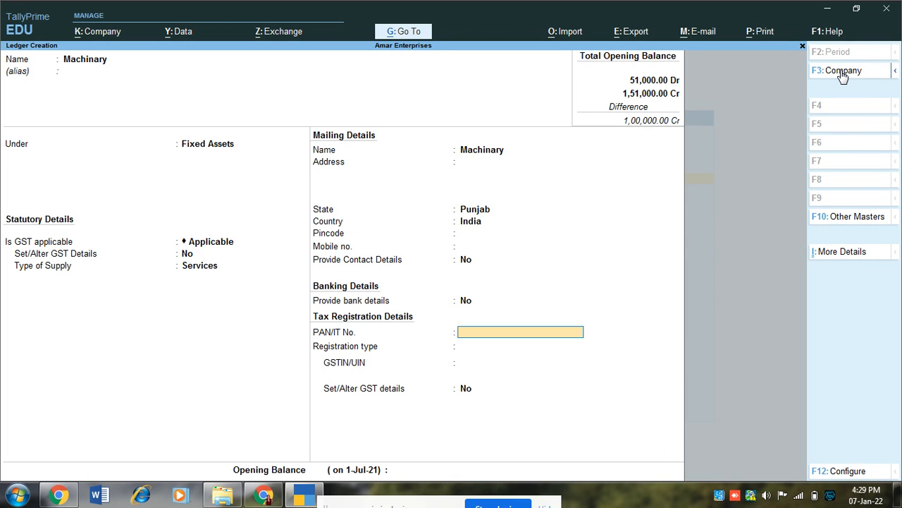
type("n")
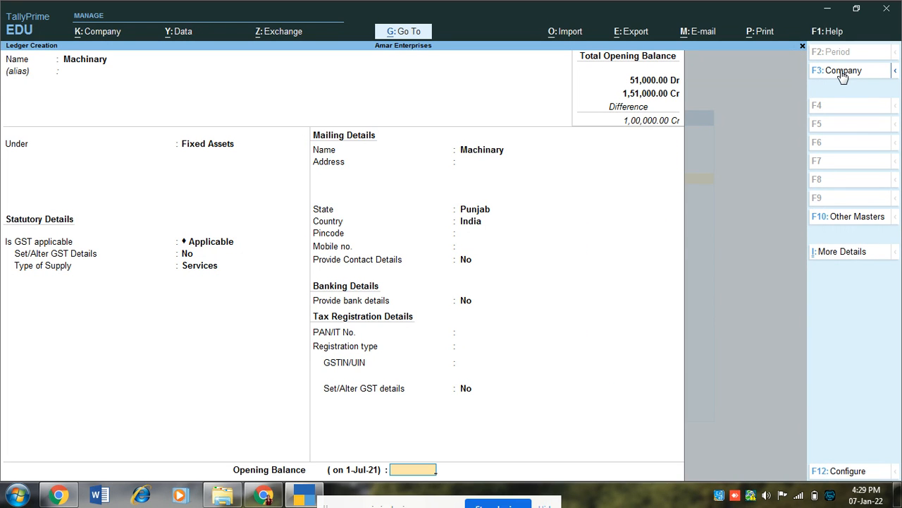
type("80000")
key("Return")
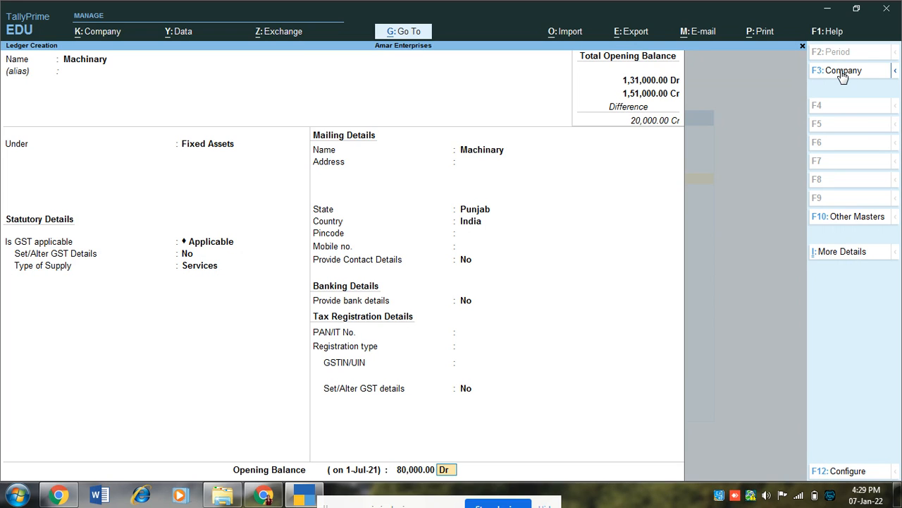
key("Return")
key("y")
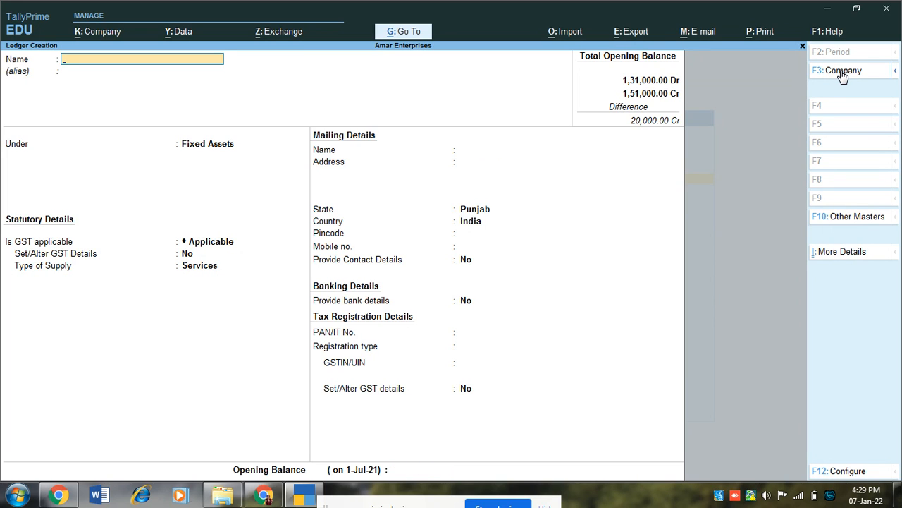
Create ledger Petty Cash under Cash-in-Hand with a 20,000 Dr opening balance, then exit to the main menu
type("Petty Cash")
key("Return")
key("Return")
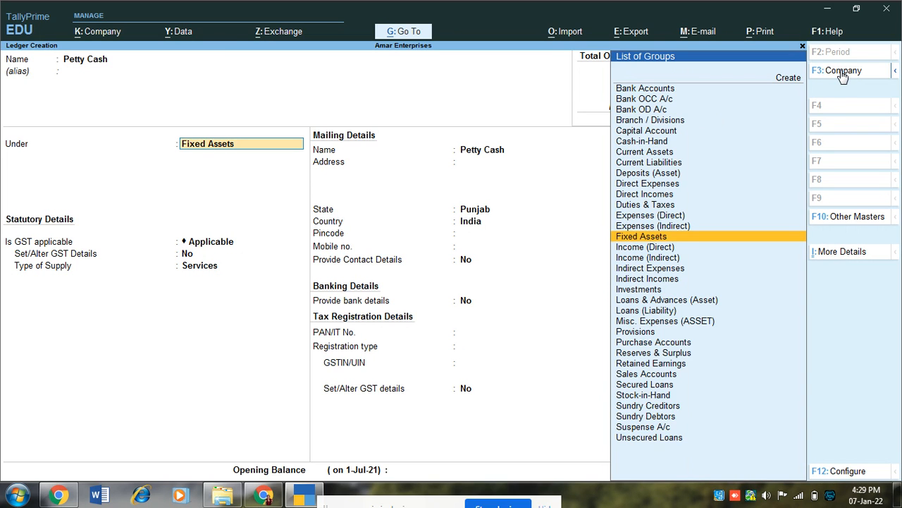
type("Ca")
key("Return")
key("Return")
key("Down")
key("Down")
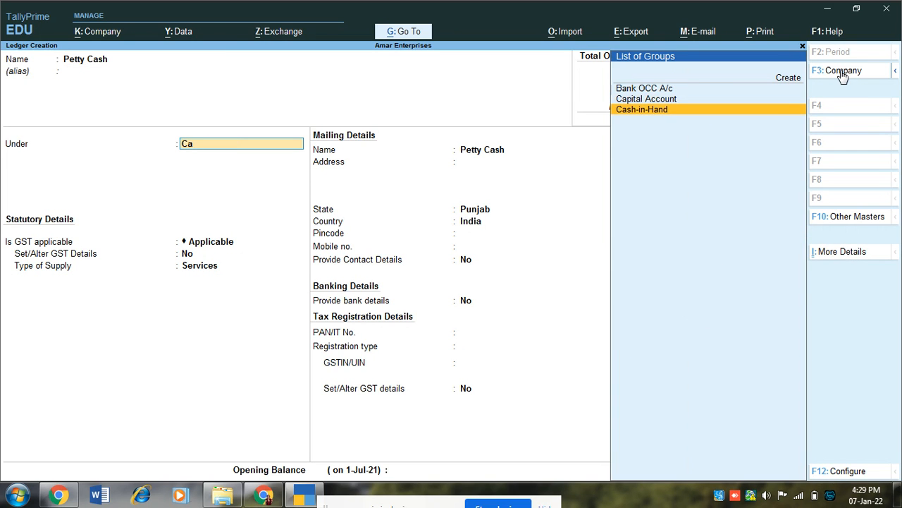
key("Return")
key("Return")
key("Return")
key("Escape")
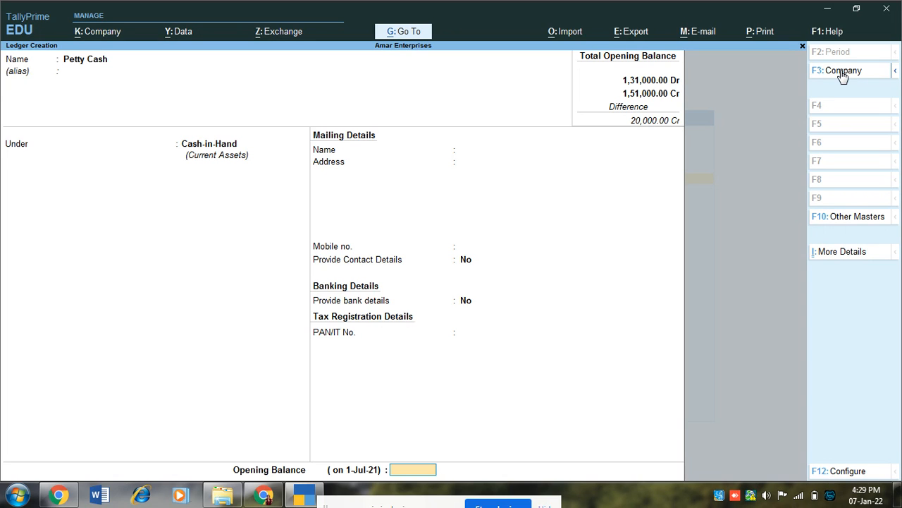
type("20000")
key("Return")
key("Return")
key("Return")
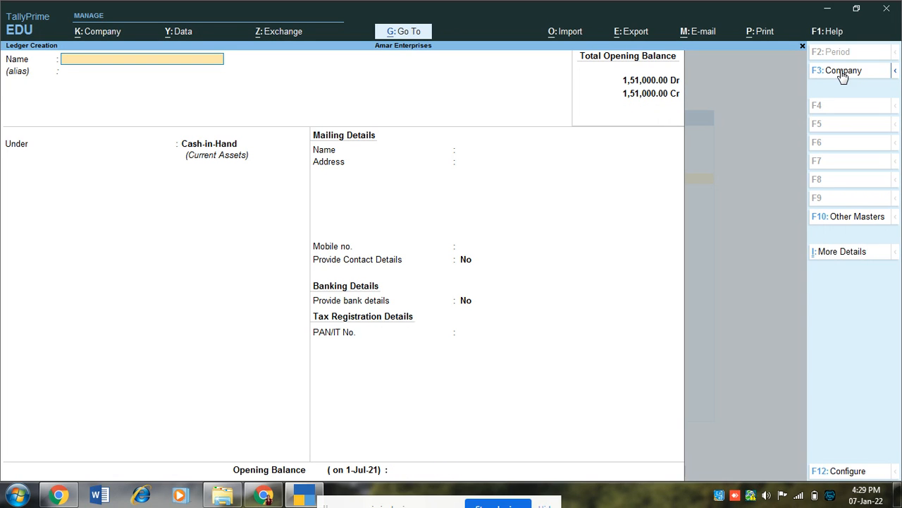
key("Escape")
key("Return")
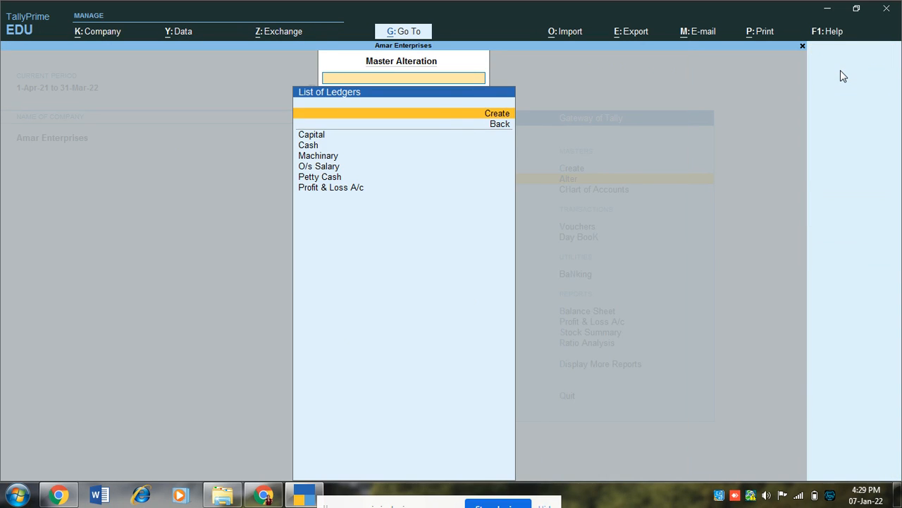
key("Escape")
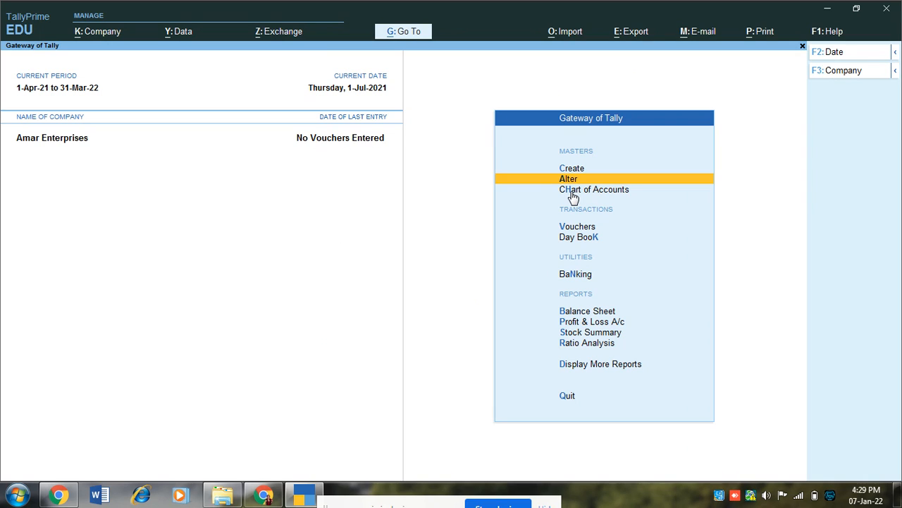
Open the Balance Sheet and switch it to Detailed view with Alt+F5
key("Down")
key("Down")
key("Down")
key("Down")
key("Down")
key("Down")
key("Up")
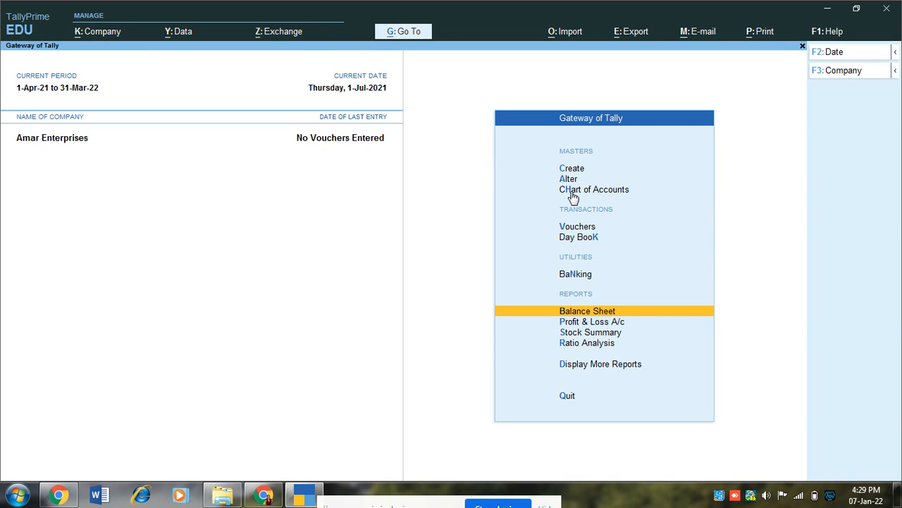
key("Return")
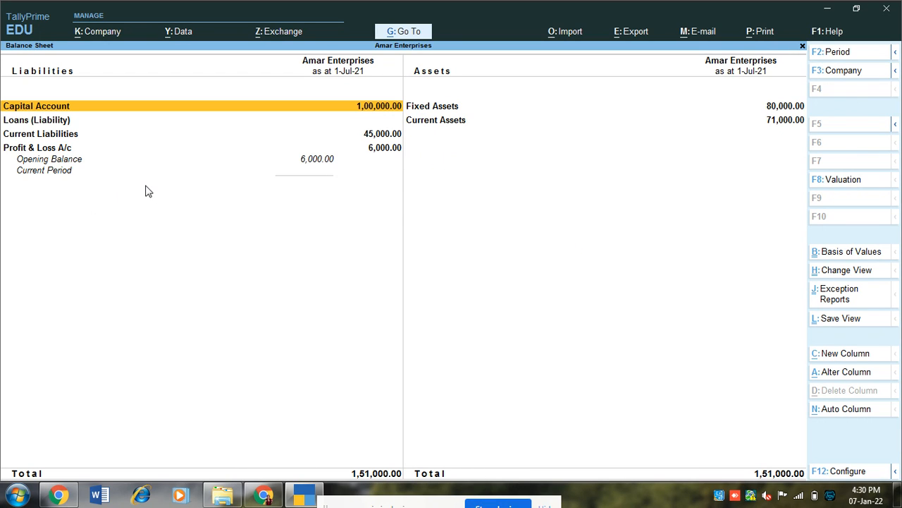
key("alt")
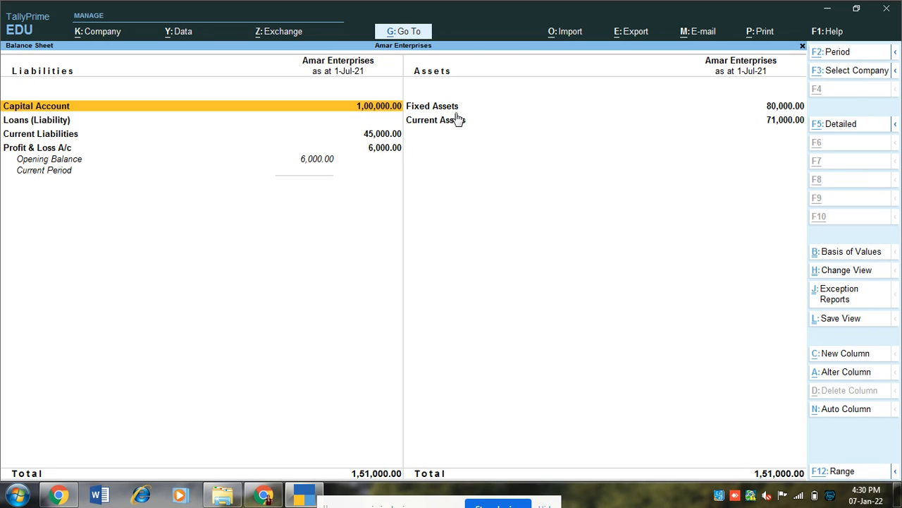
key("alt+F5")
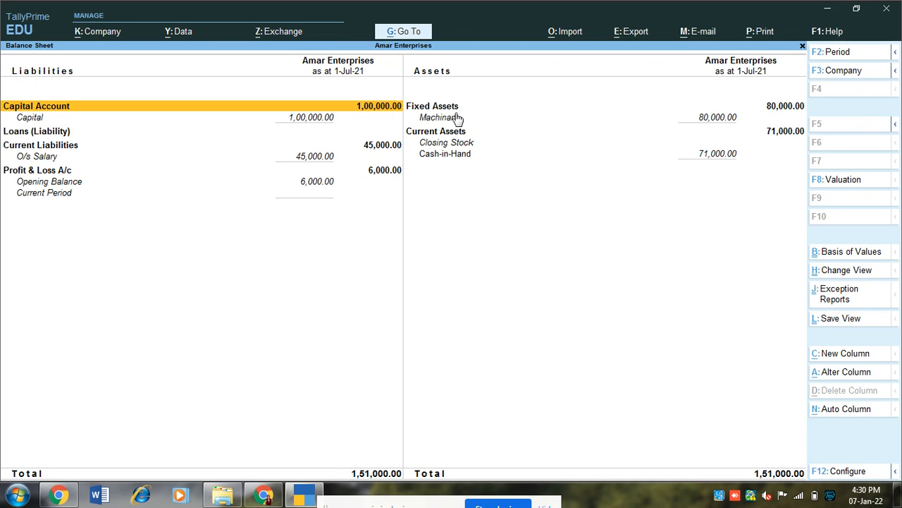
Drill into Cash-in-Hand on the assets side to see Cash 51,000 and Petty Cash 20,000
key("Down")
key("Right")
key("Down")
key("Down")
key("Down")
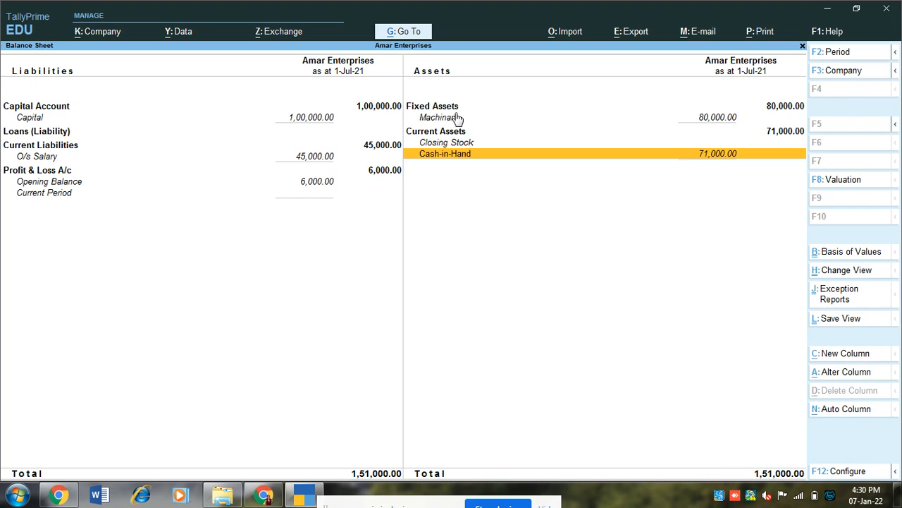
key("Return")
key("Down")
key("ctrl+Return")
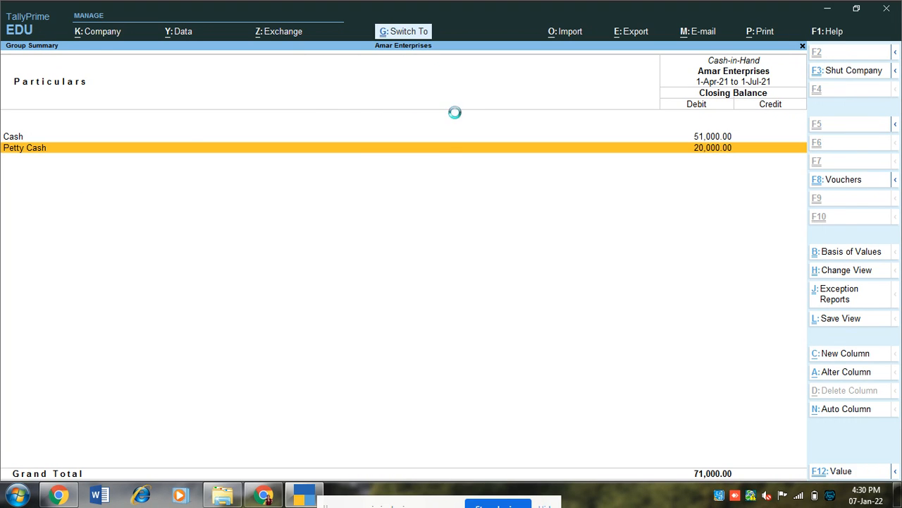
Delete the Petty Cash ledger with Alt+D and confirm with Y
key("alt+d")
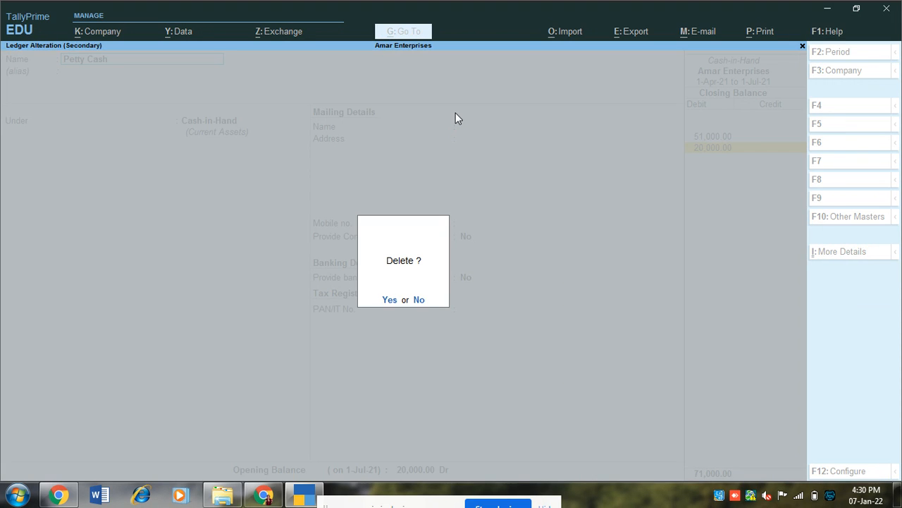
key("y")
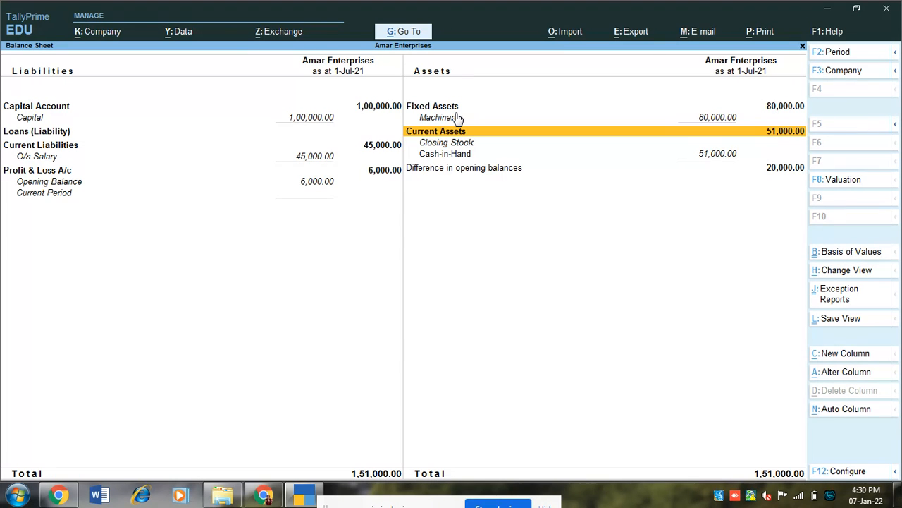